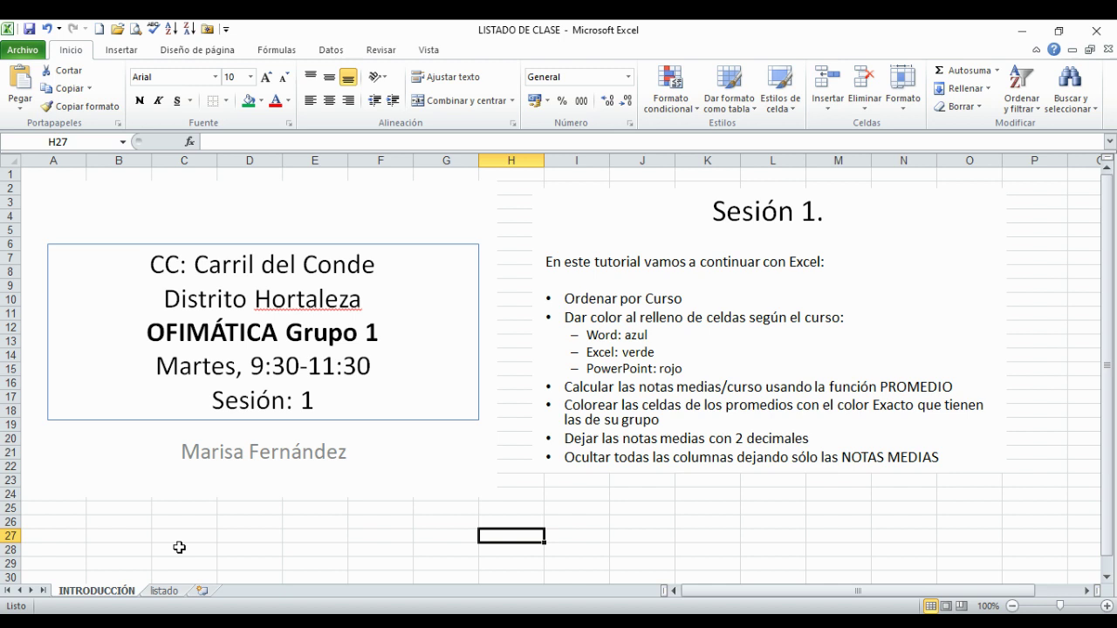
- Switch to the listado sheet and look over the first student's record and its course
click(165, 591)
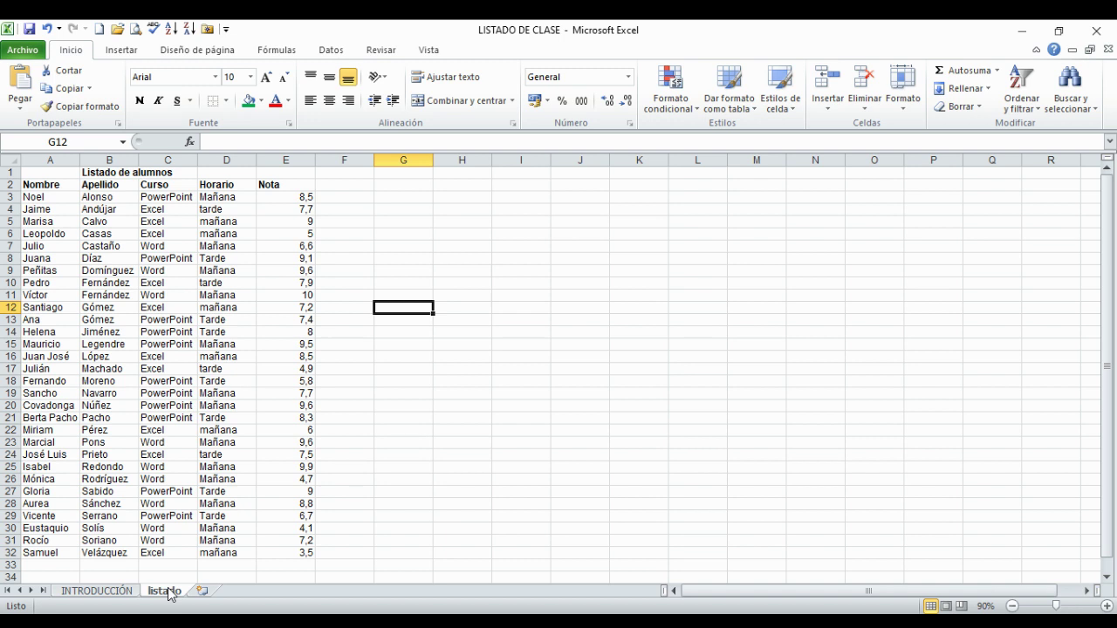
click(53, 198)
drag(55, 197, 306, 198)
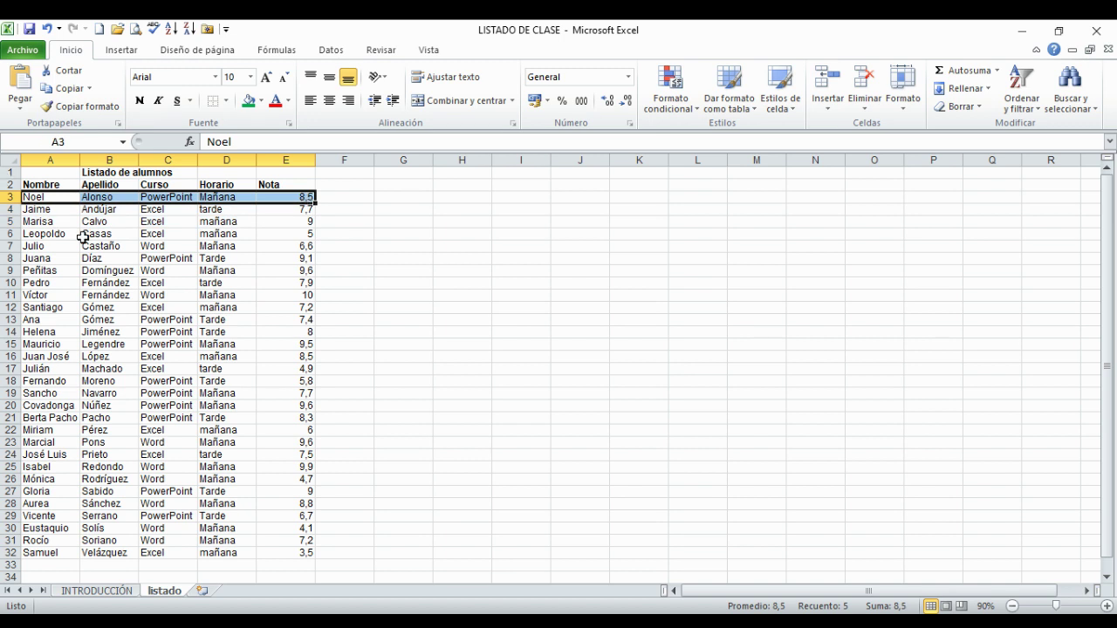
click(57, 221)
click(36, 197)
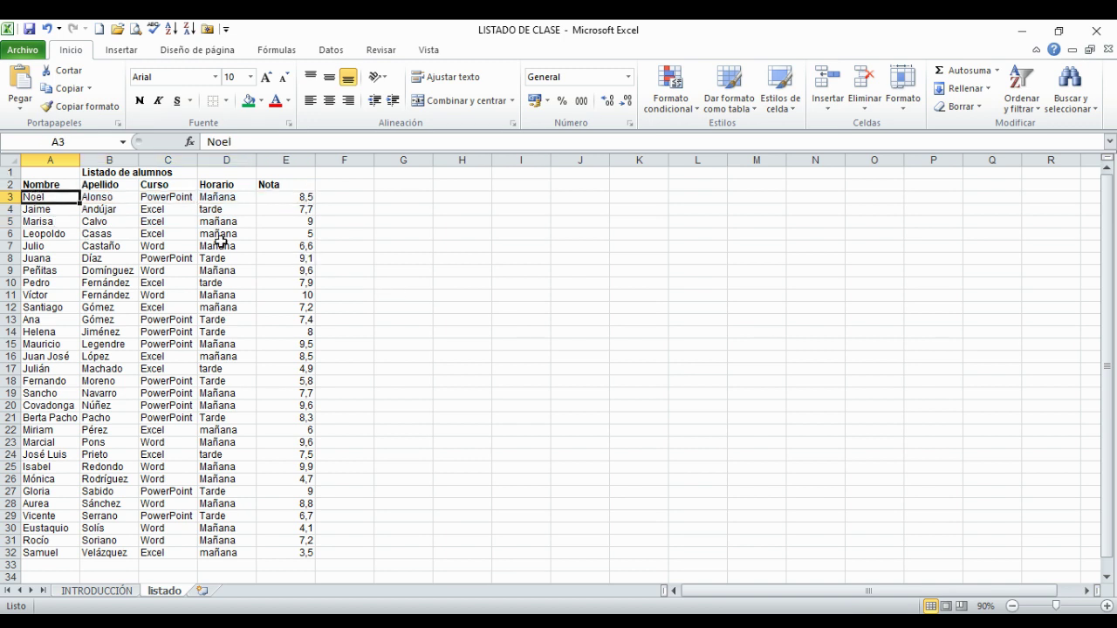
click(174, 199)
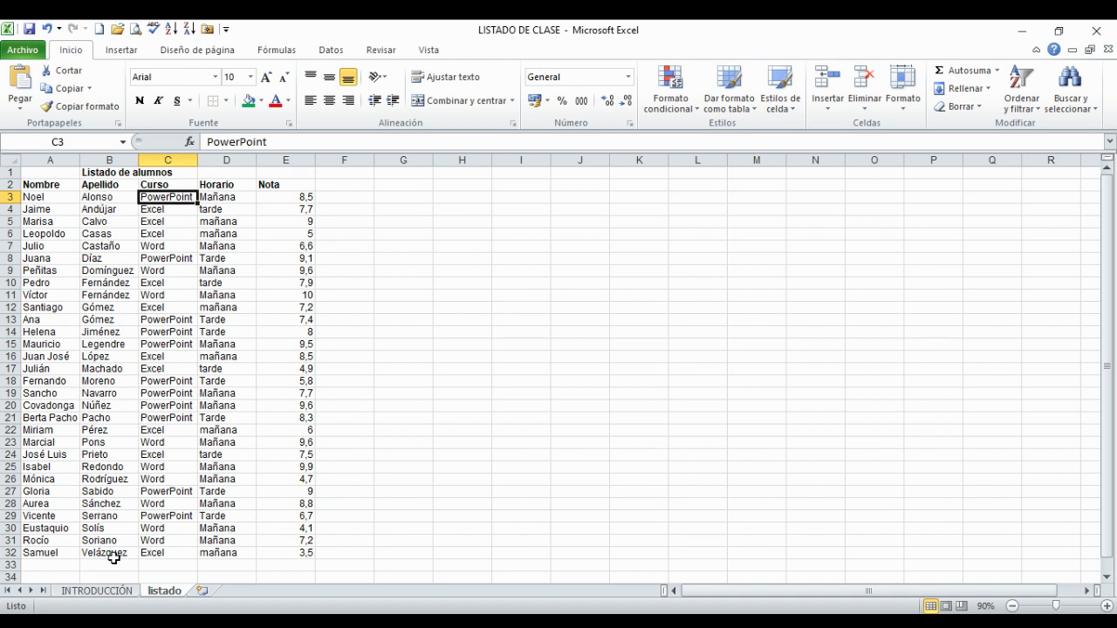
- Sort the student list by the Curso column from A to Z
click(181, 185)
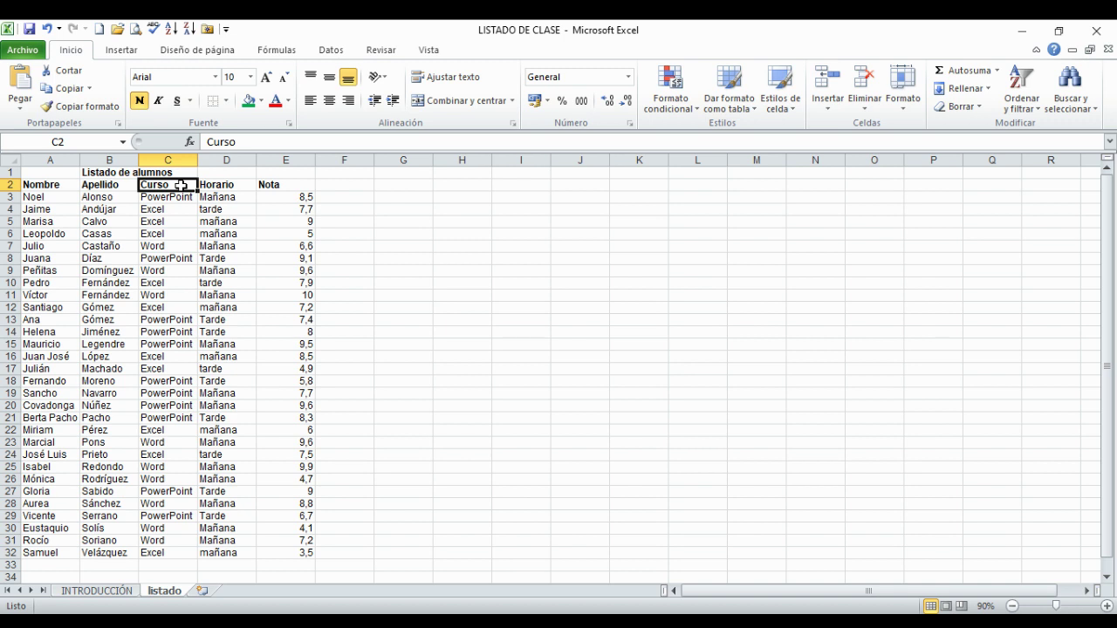
right_click(180, 185)
mouse_move(301, 368)
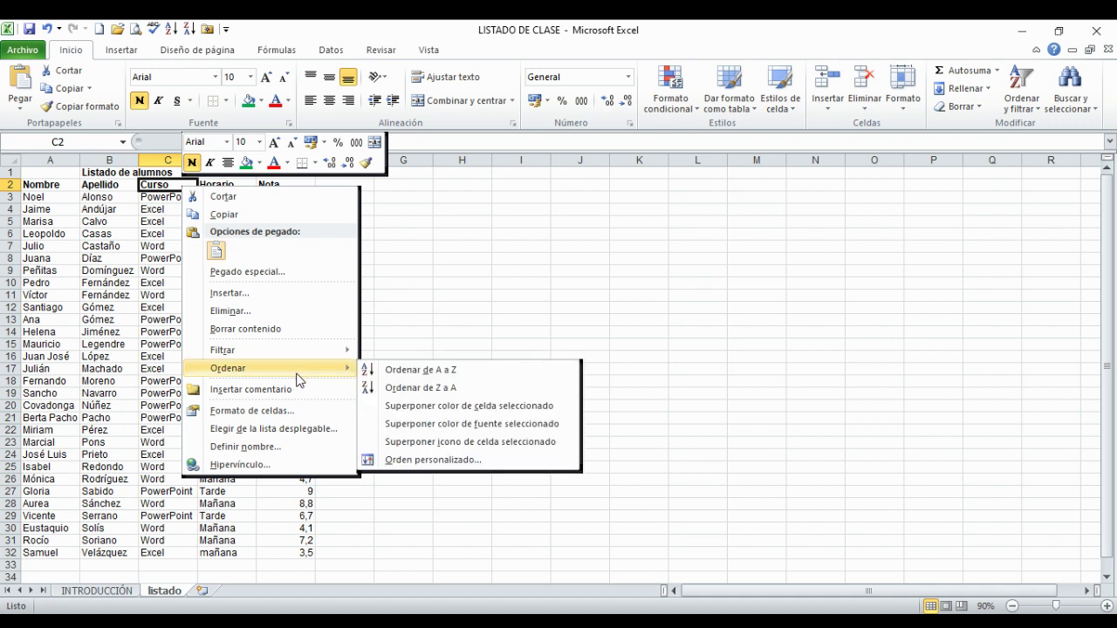
click(420, 372)
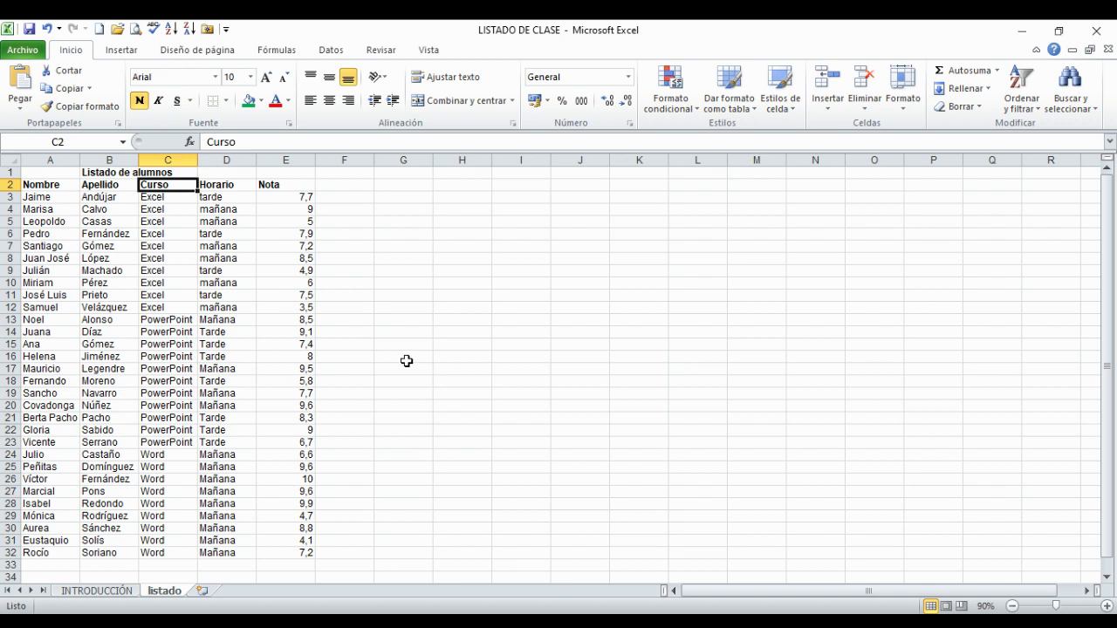
- Fill the Excel students' rows, A3:E12, with a light green theme colour
click(52, 199)
drag(54, 199, 290, 305)
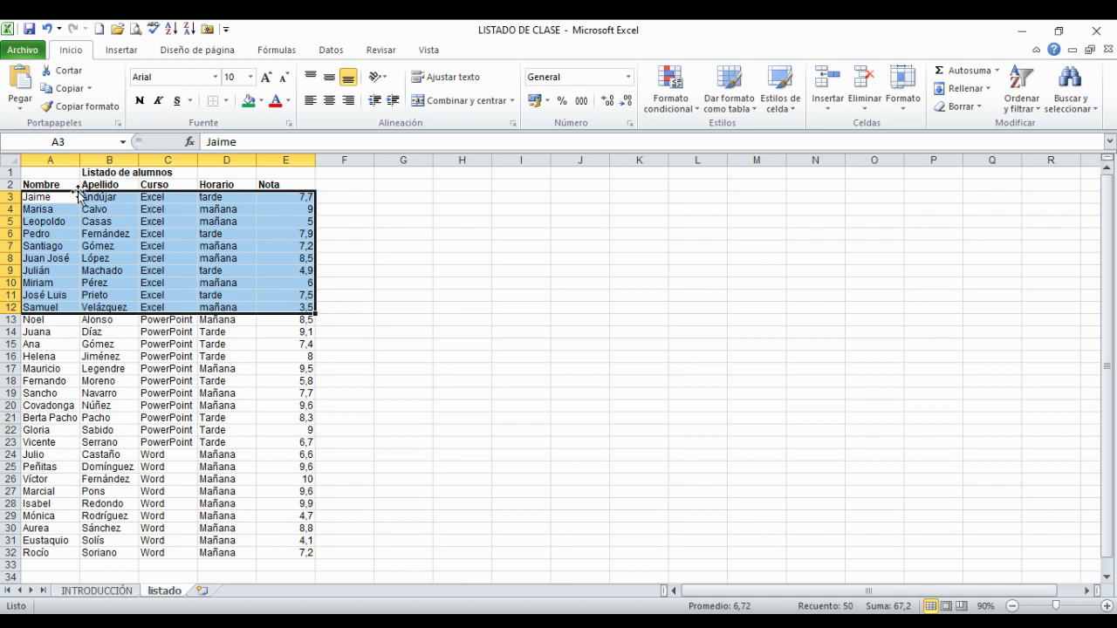
click(262, 102)
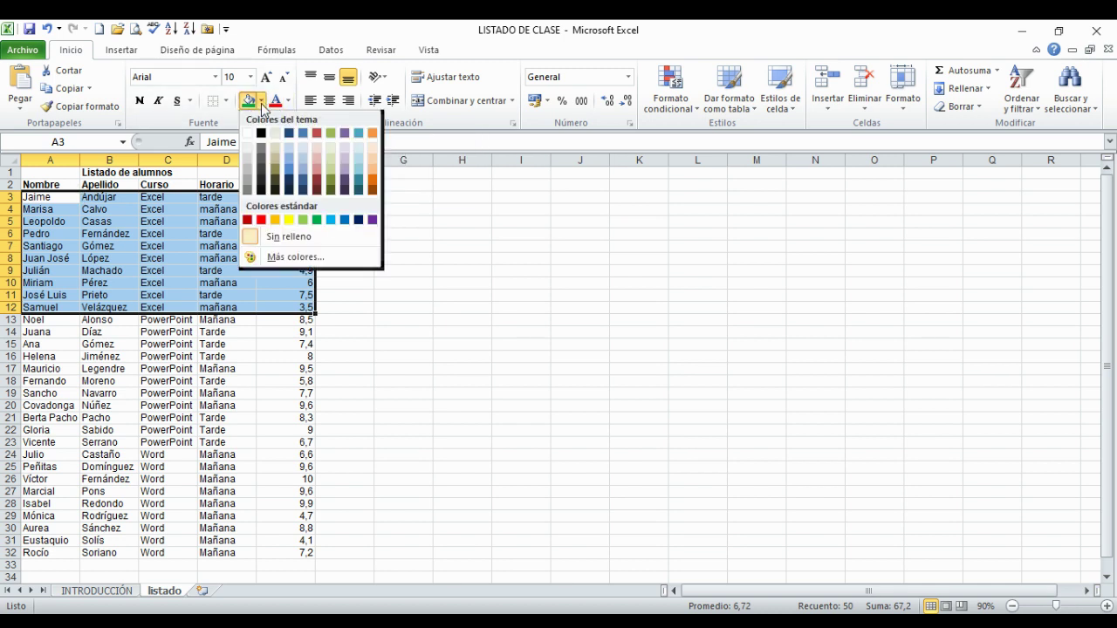
click(332, 174)
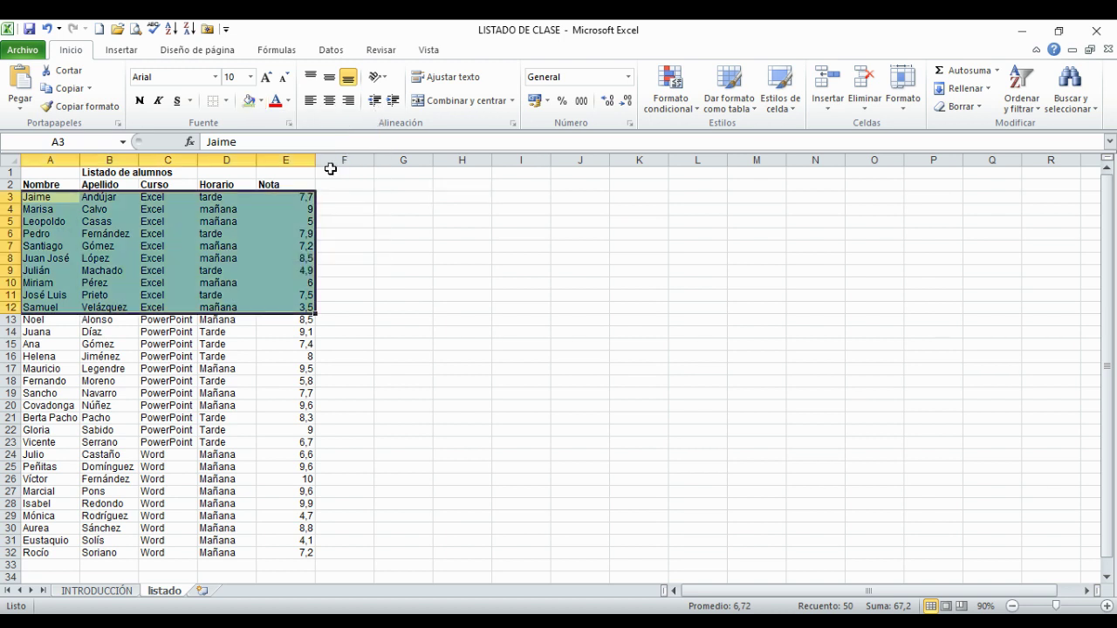
- Fill the PowerPoint students' rows, A13:E23, with a light red from the additional standard colours
click(53, 323)
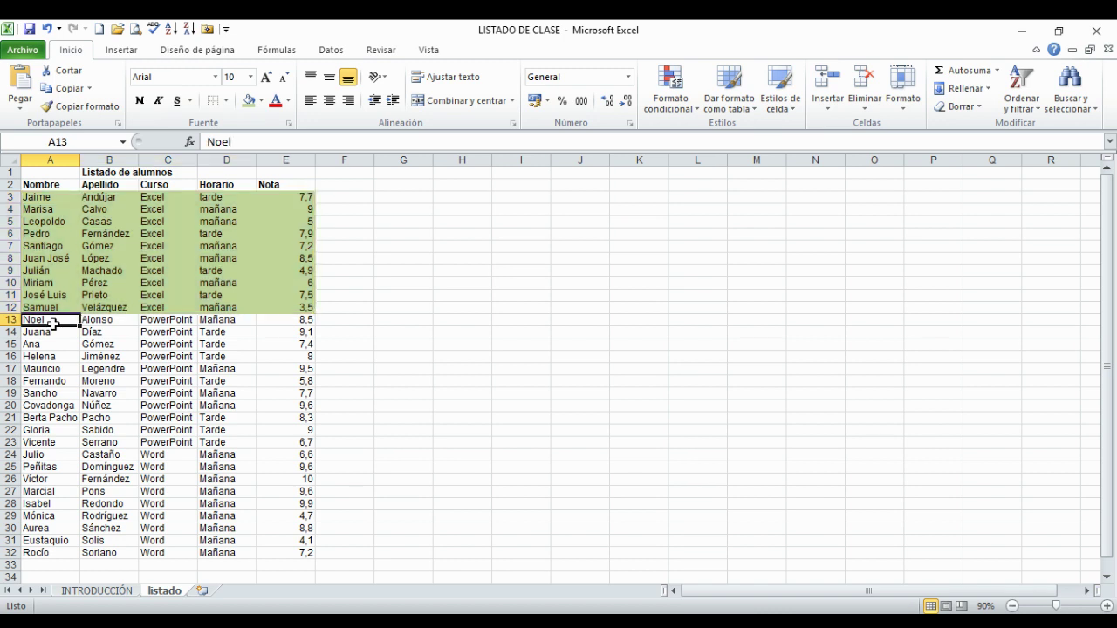
drag(53, 324, 295, 450)
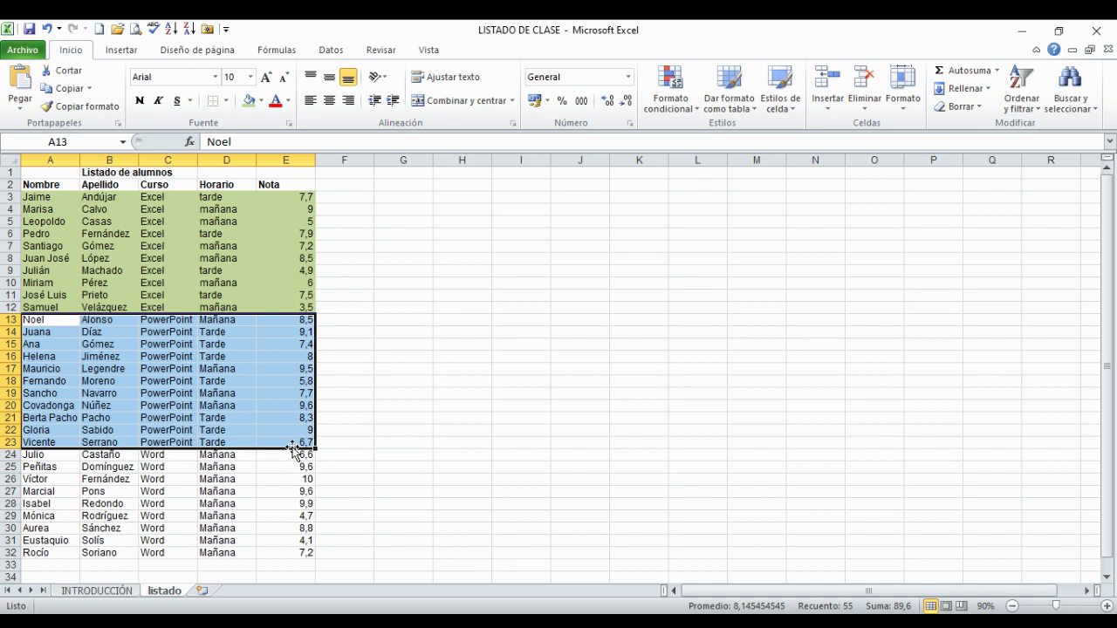
click(261, 102)
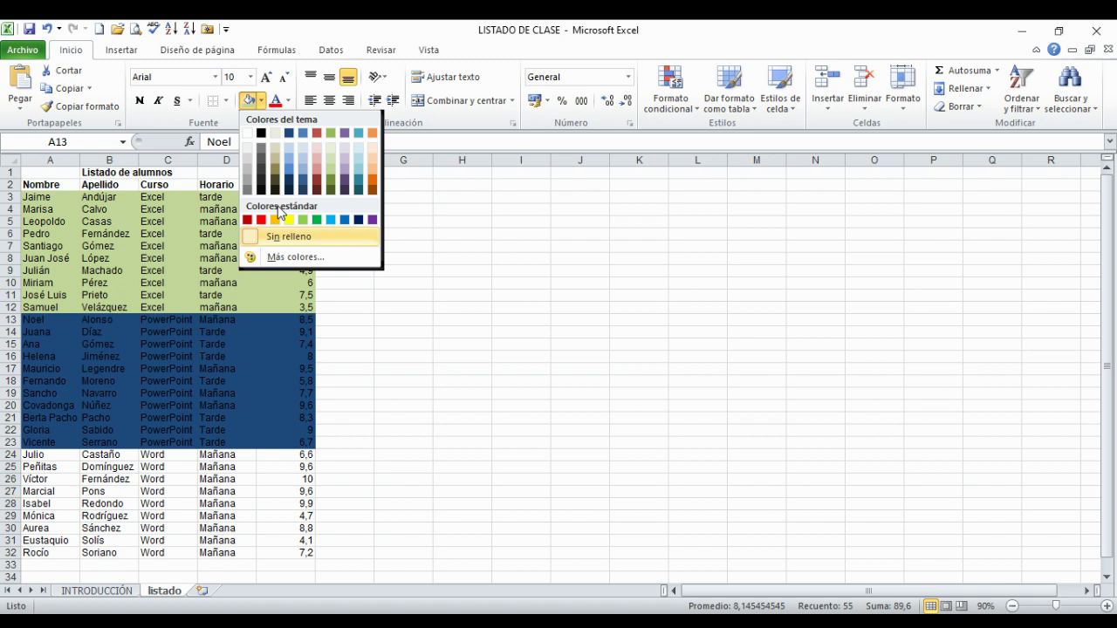
click(289, 258)
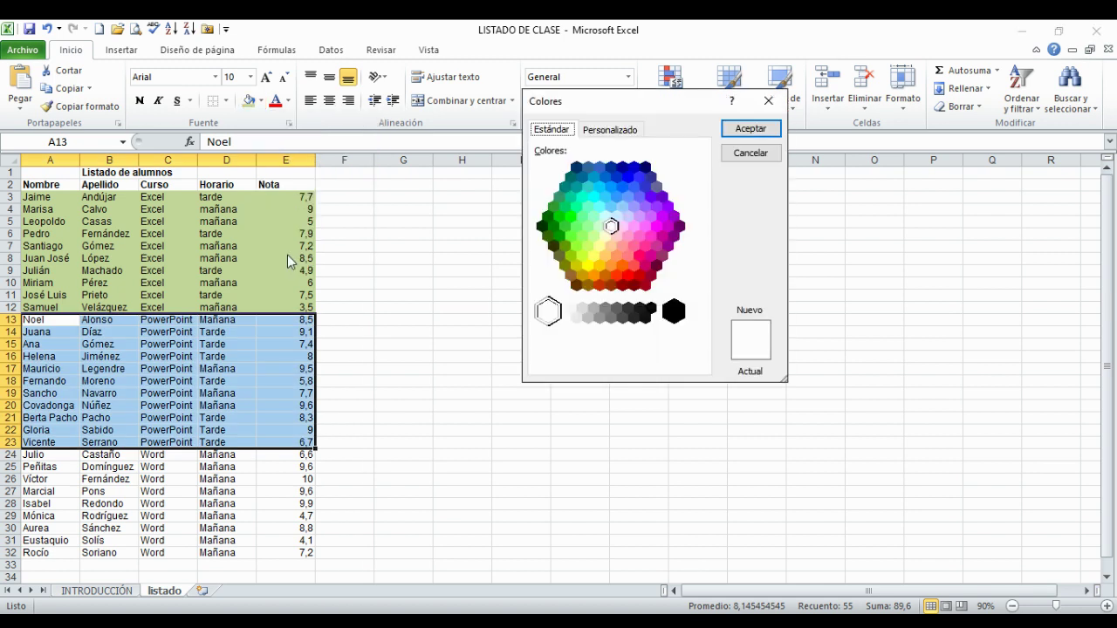
click(628, 255)
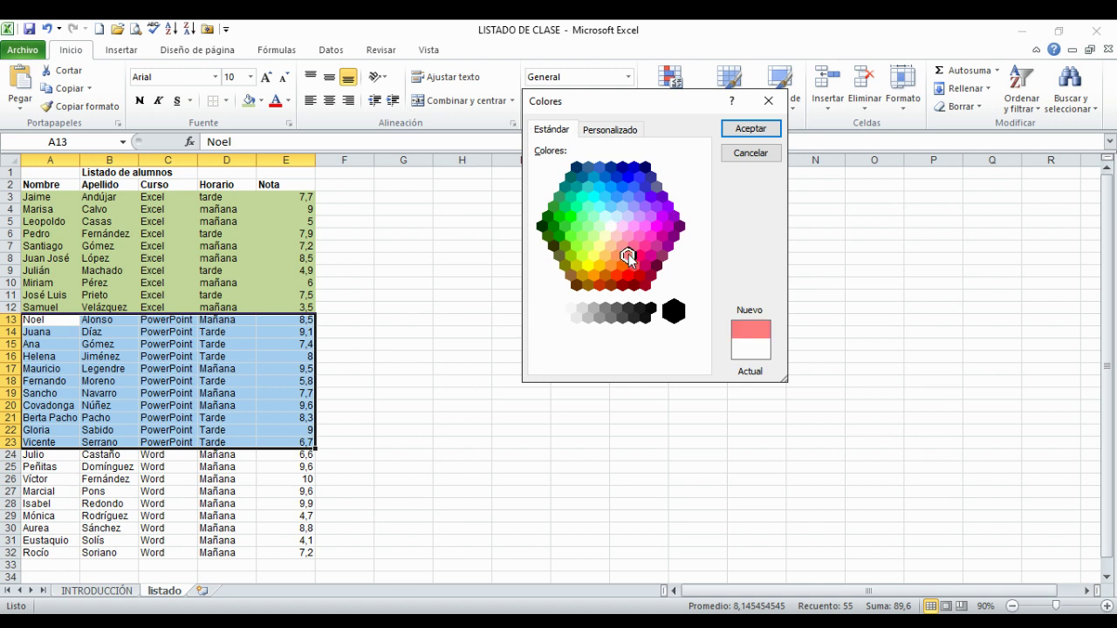
click(750, 129)
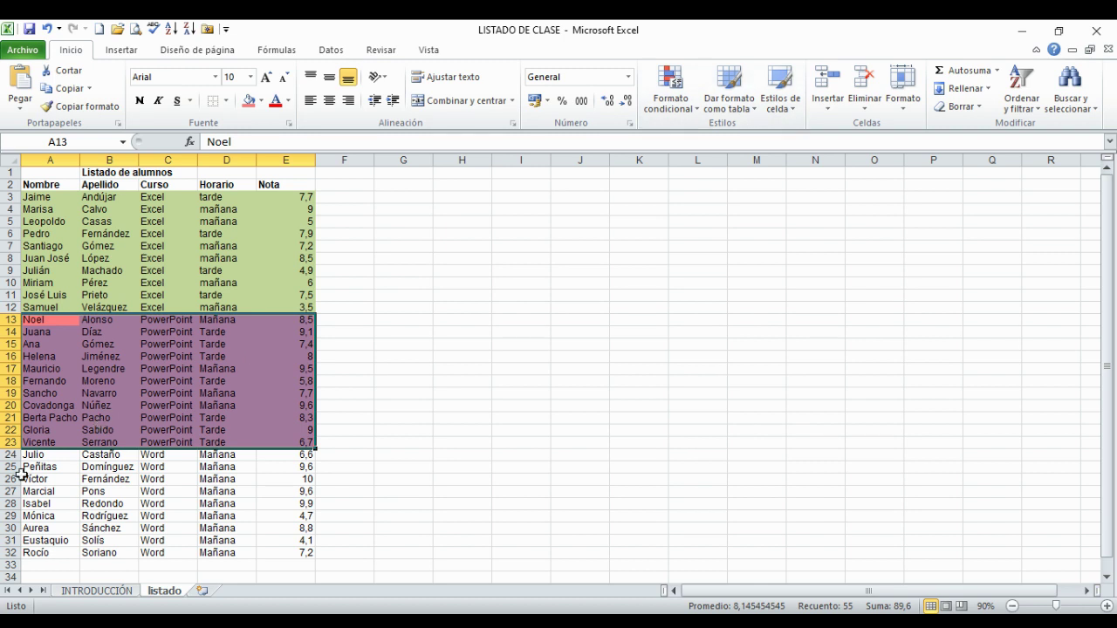
- Fill the Word students' rows, A24:E32, with a strong blue from the additional standard colours
drag(40, 455, 297, 547)
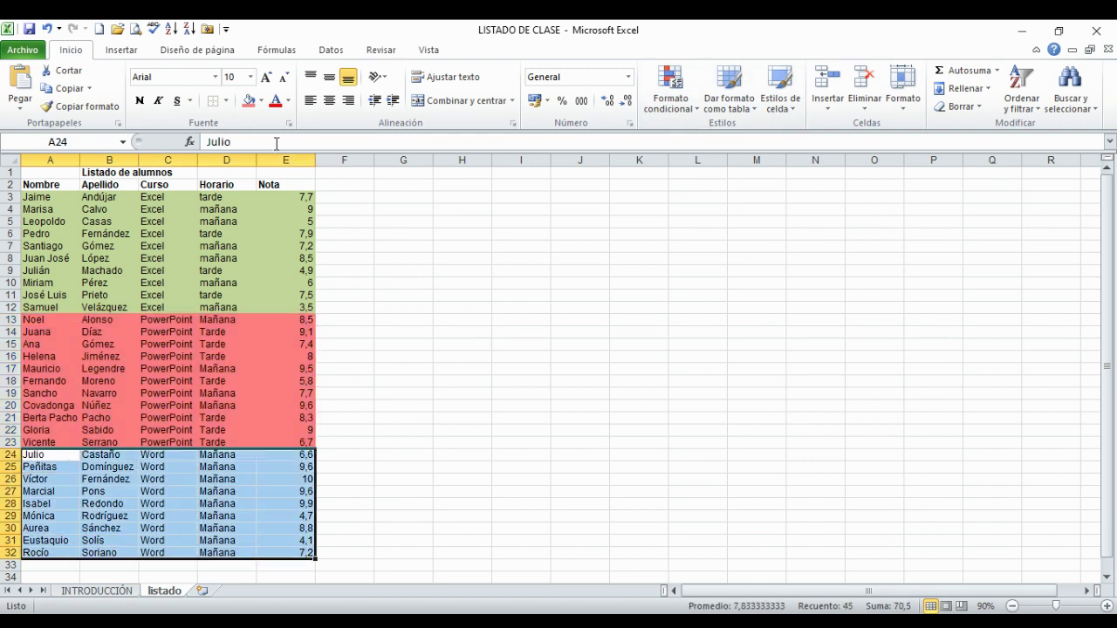
click(261, 101)
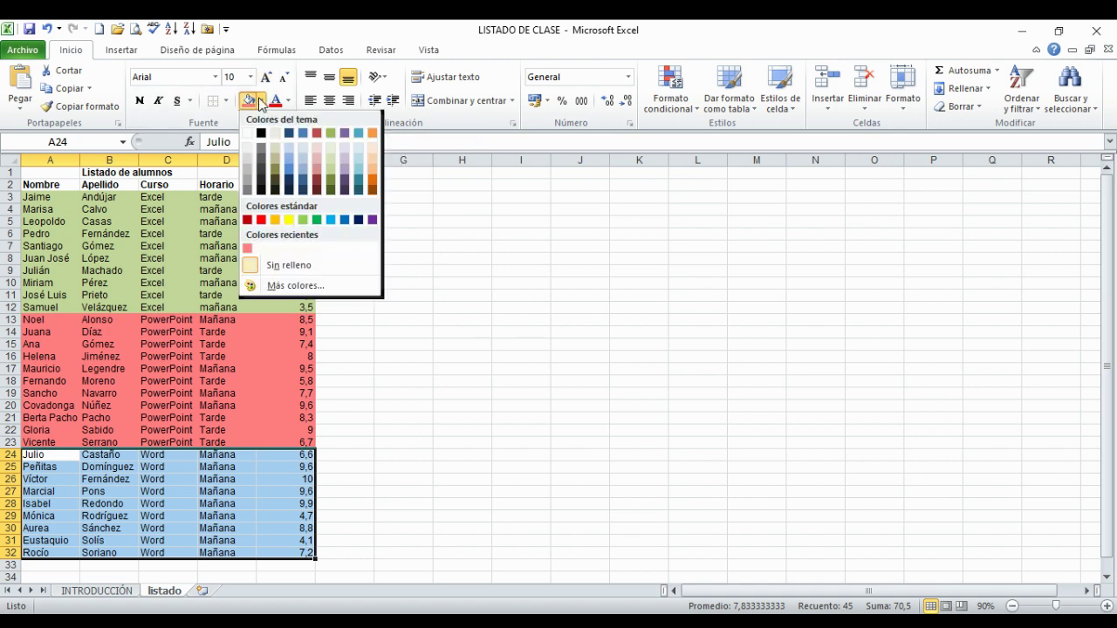
click(297, 286)
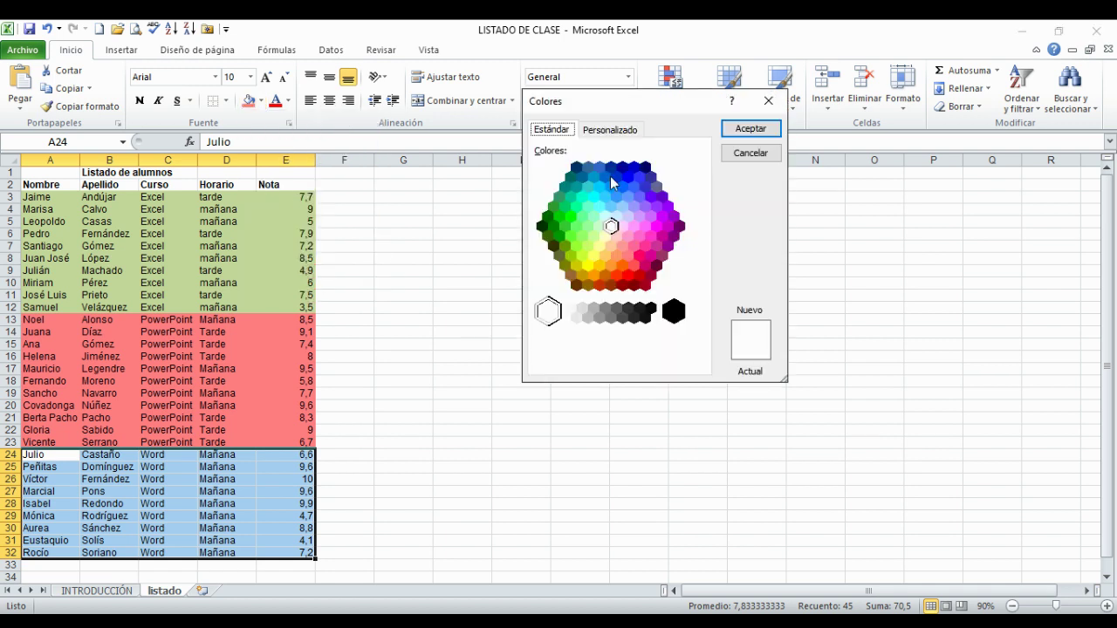
click(637, 179)
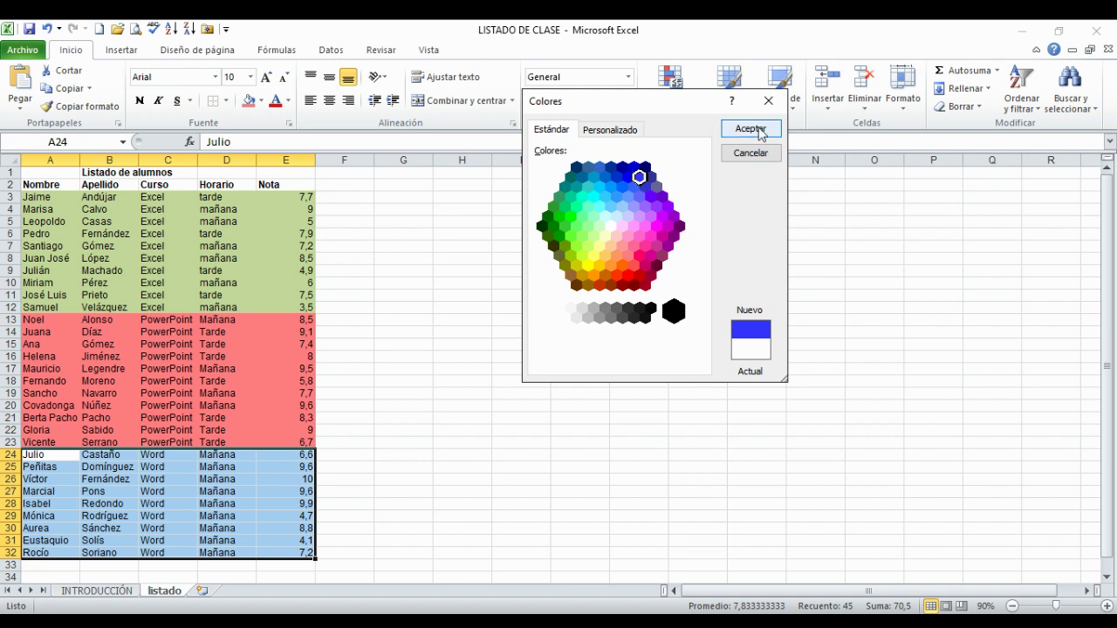
click(759, 129)
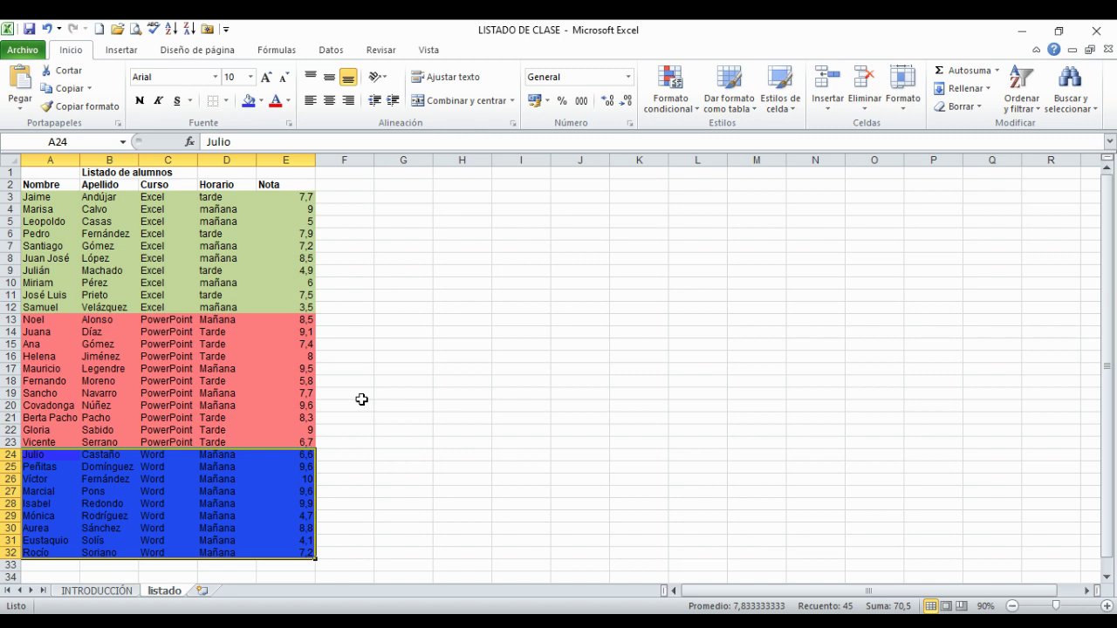
- Enter the heading NOTAS MEDIAS in F2 and autofit column F to its text
click(356, 184)
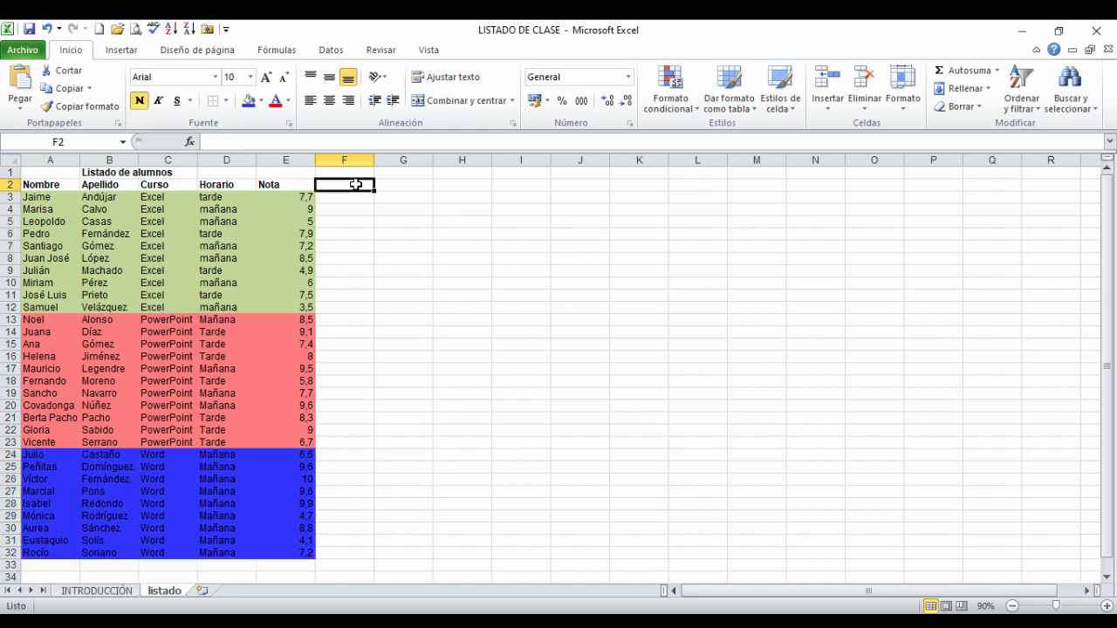
text(NOTAS)
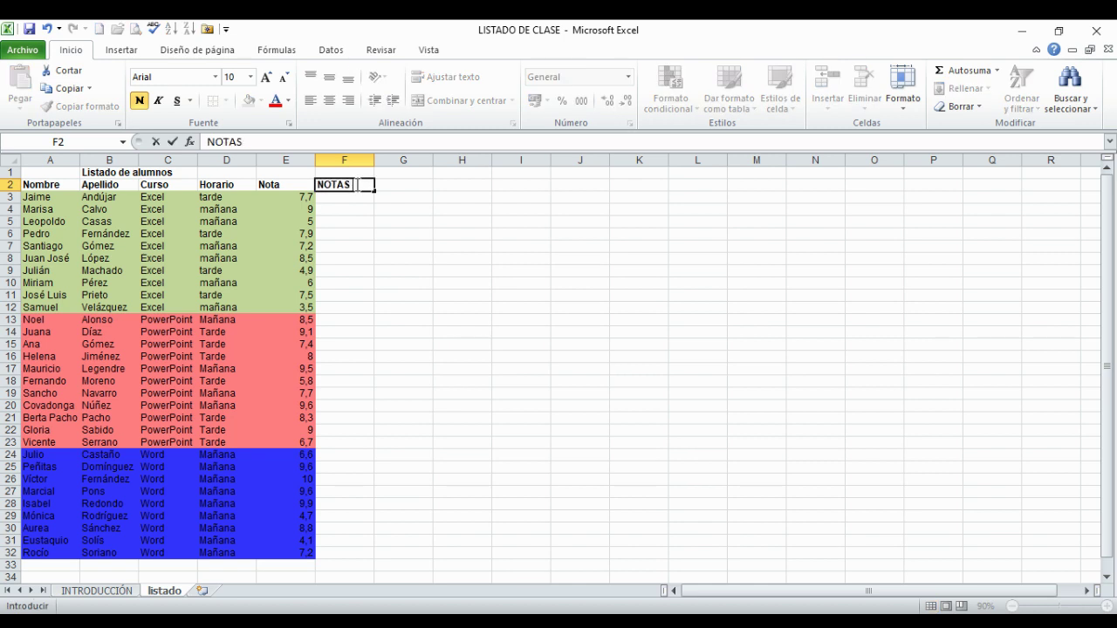
text( MEDIAS)
key(Return)
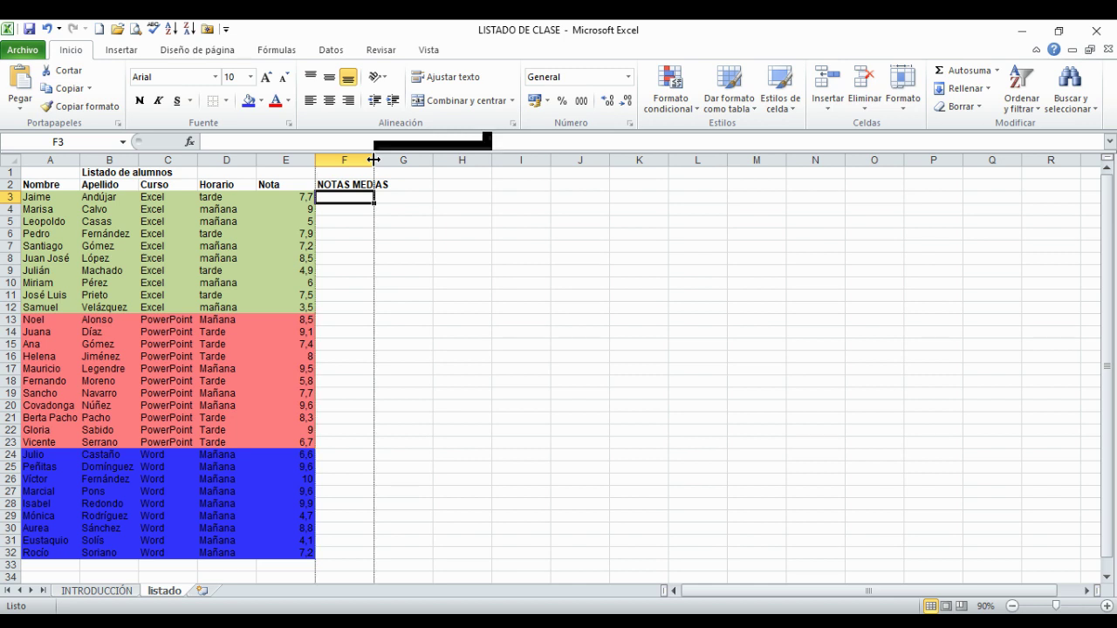
double_click(374, 160)
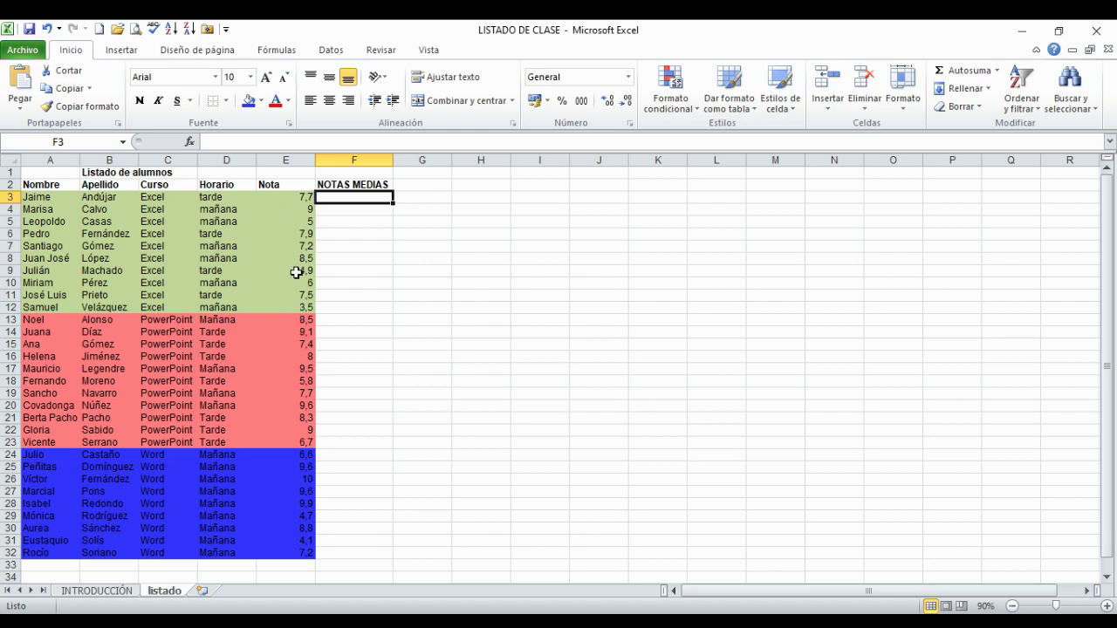
- Calculate the Excel group's average grade in F3 with the PROMEDIO function over E3:E12
drag(397, 212, 359, 197)
click(358, 198)
click(998, 71)
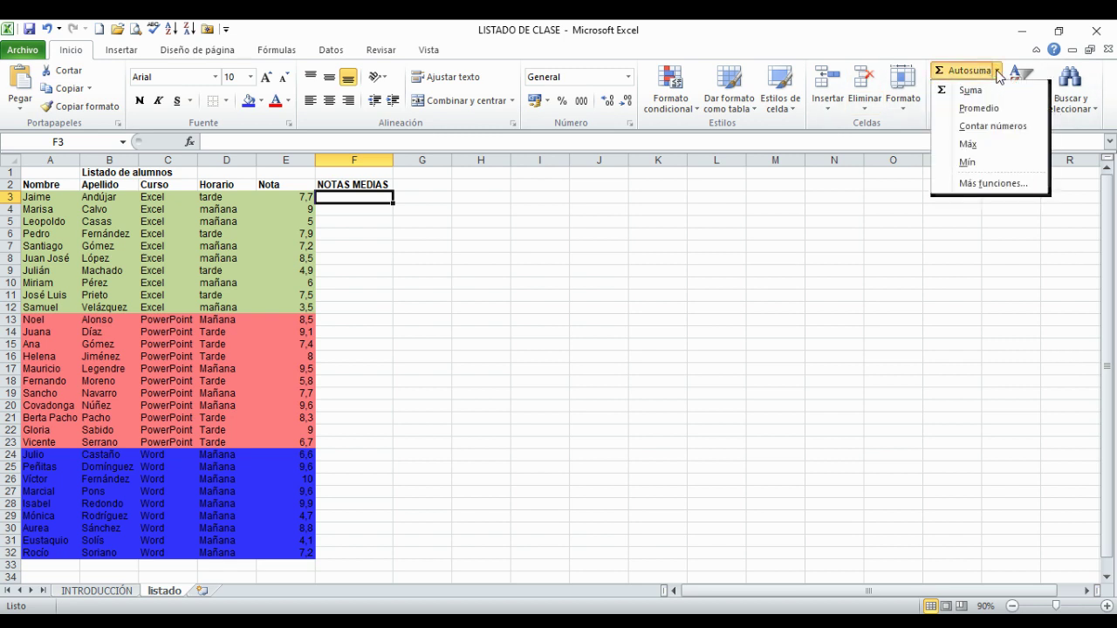
click(998, 72)
click(998, 71)
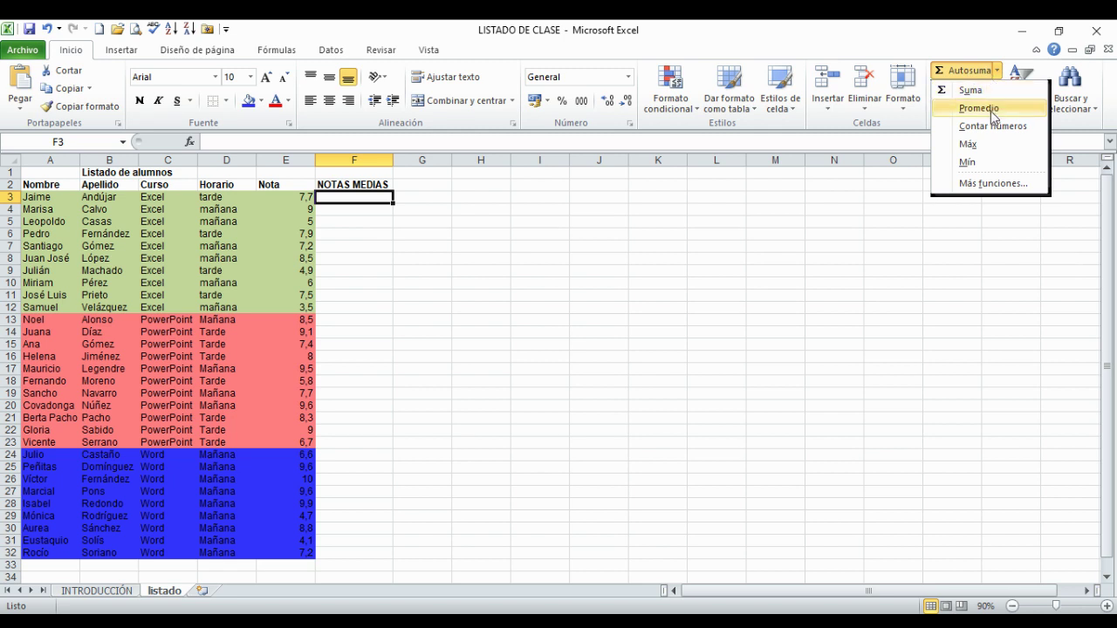
click(991, 108)
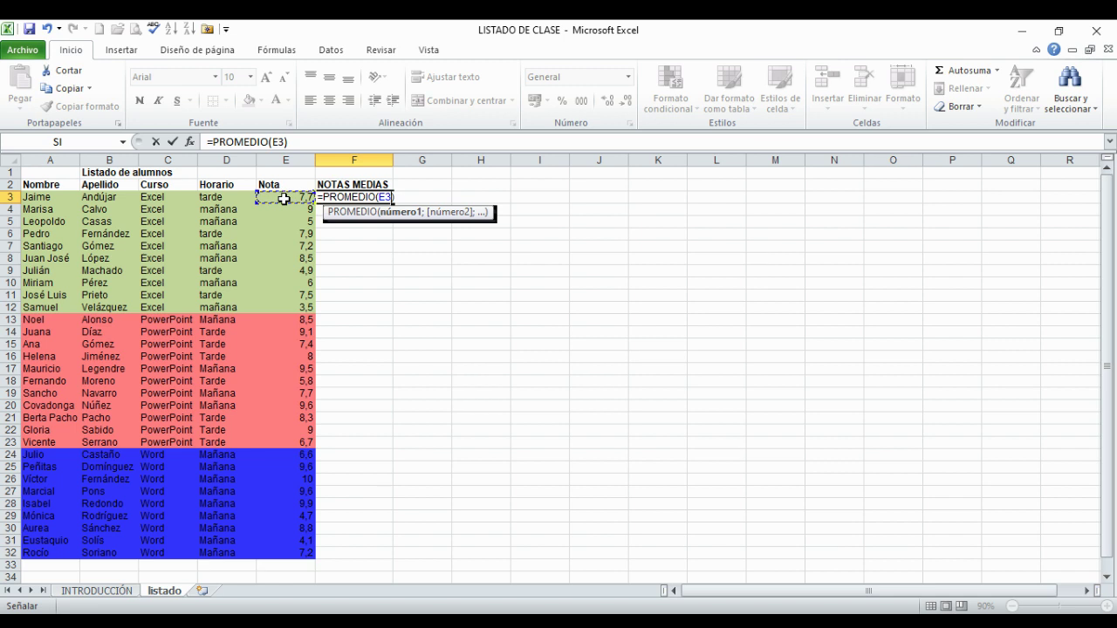
drag(285, 199, 286, 304)
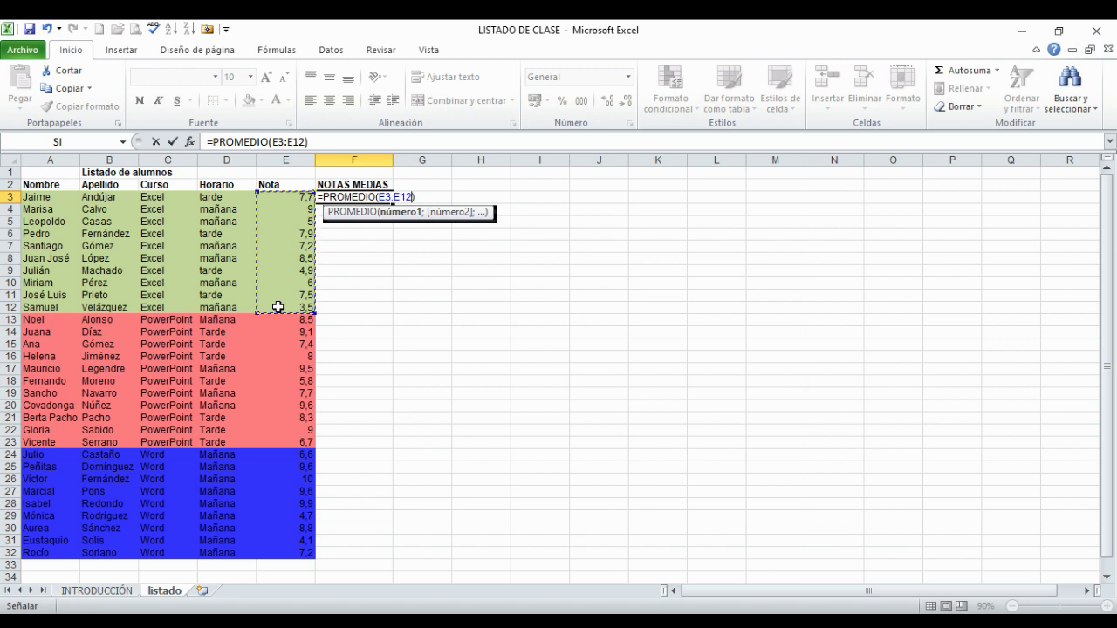
key(Return)
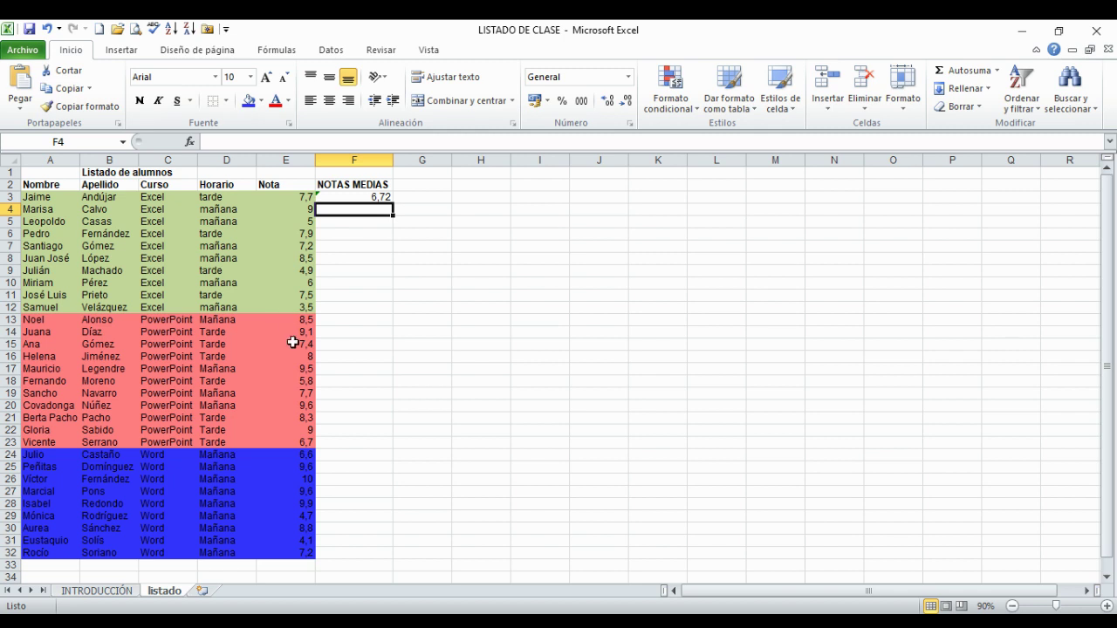
- Calculate the PowerPoint group's average grade in F13 with the PROMEDIO function over E13:E23
click(370, 321)
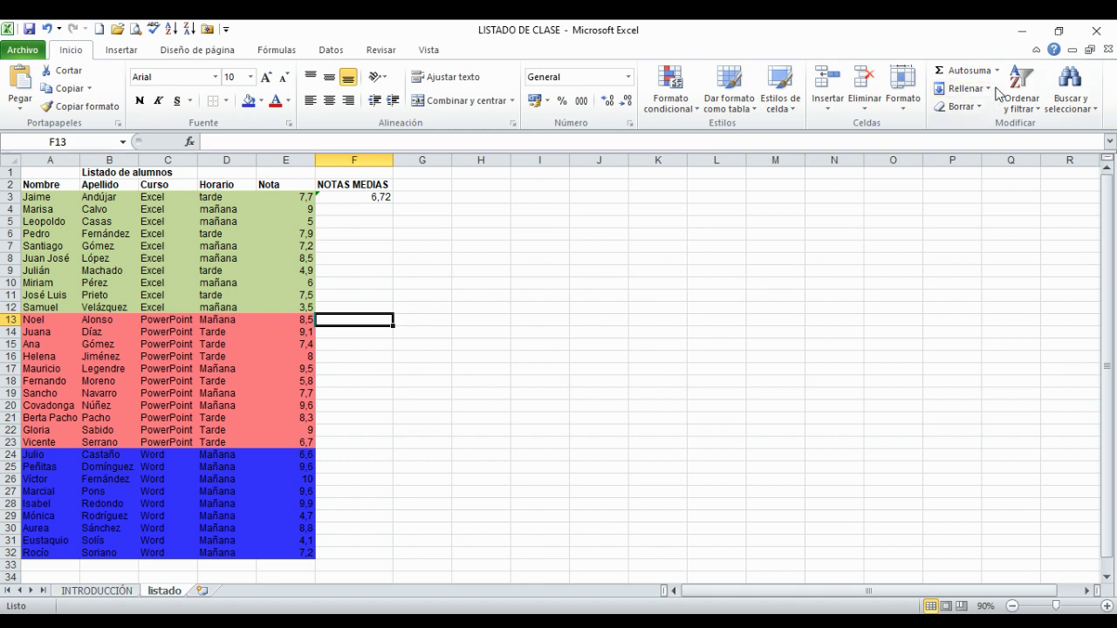
click(998, 72)
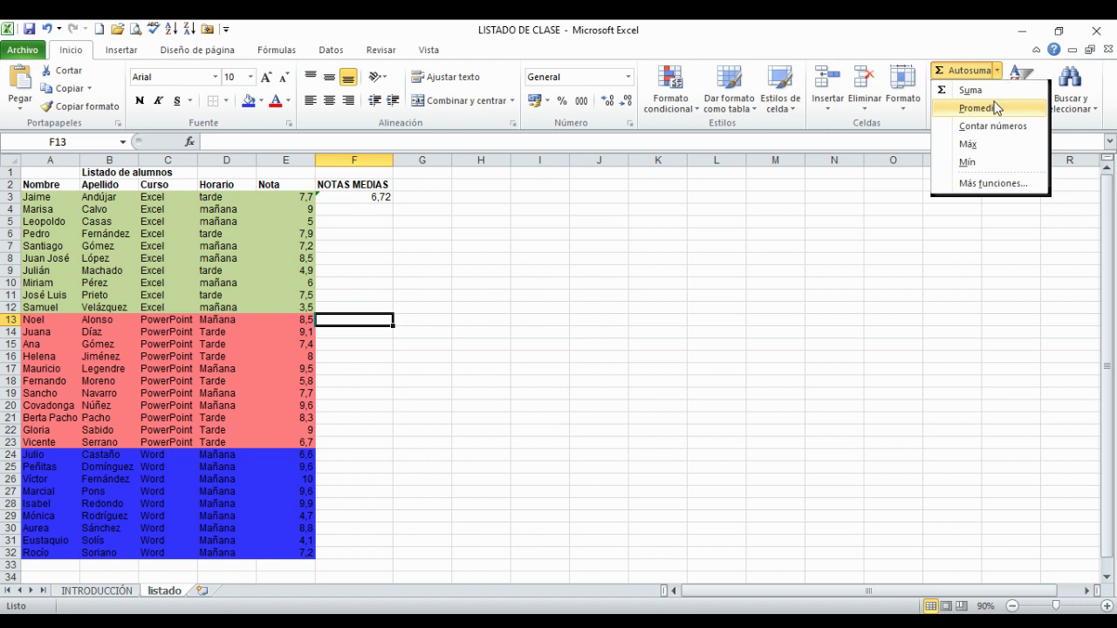
click(979, 108)
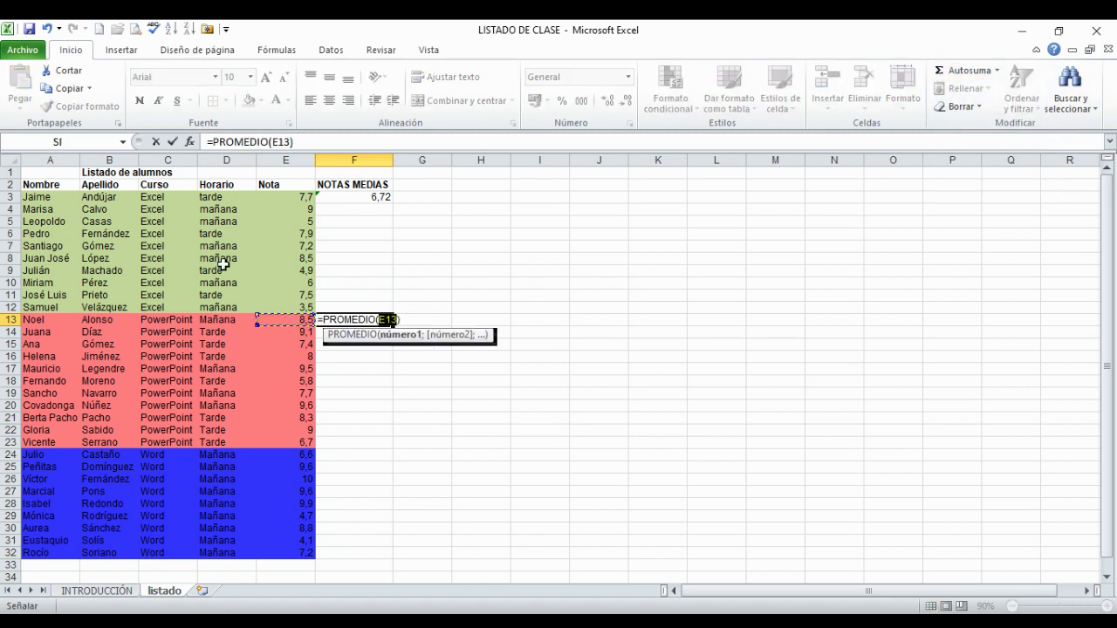
click(281, 319)
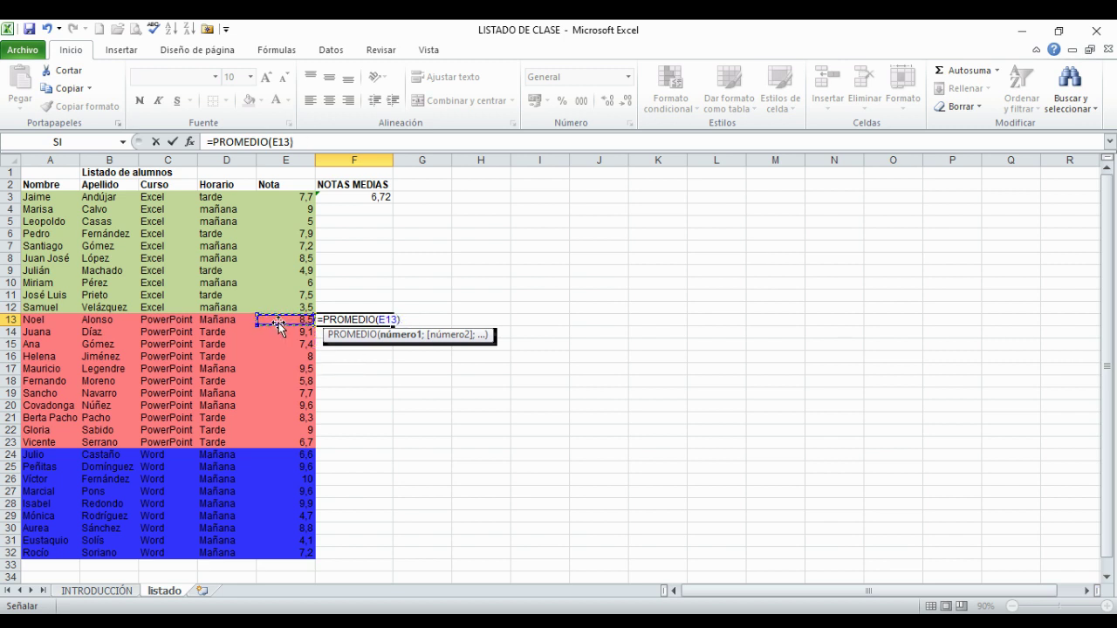
drag(279, 322, 276, 443)
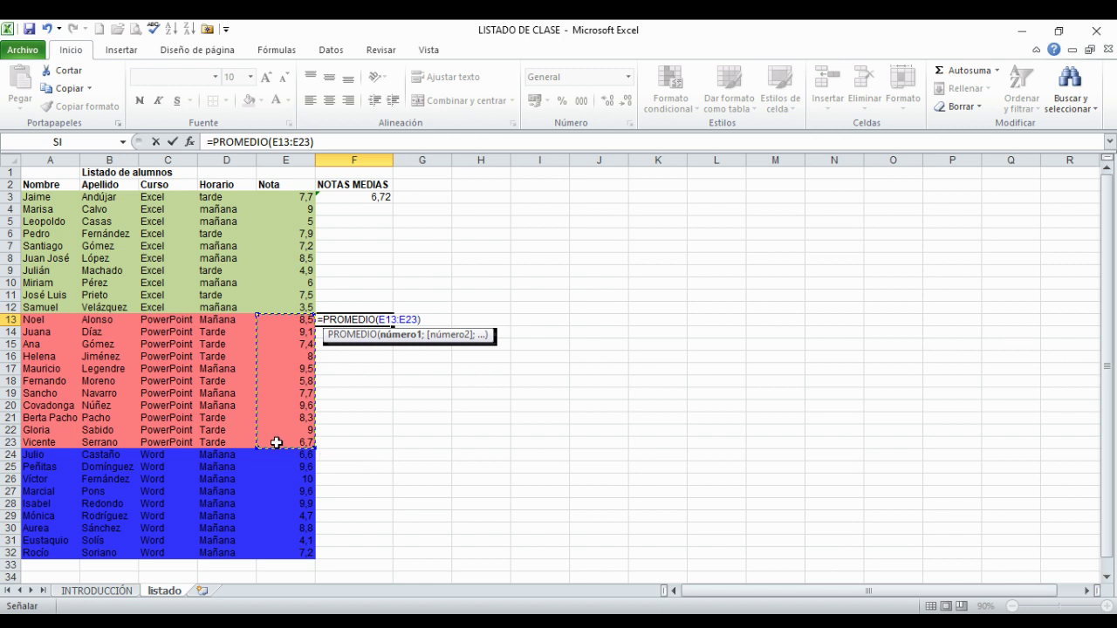
key(Return)
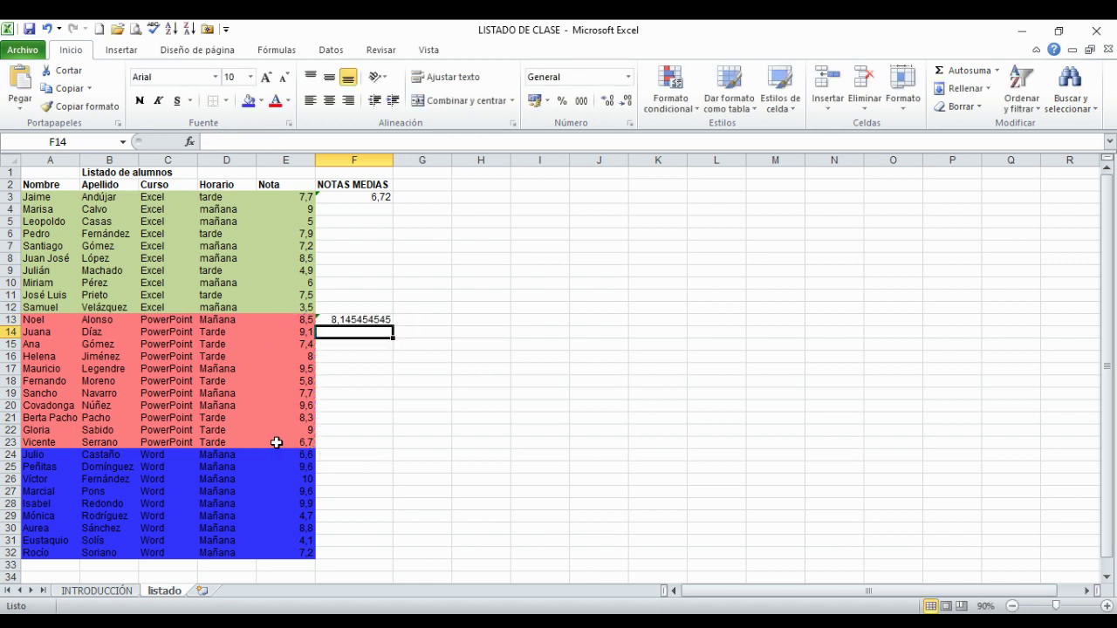
- Calculate the Word group's average grade in F24 with the PROMEDIO function over E24:E32
click(380, 455)
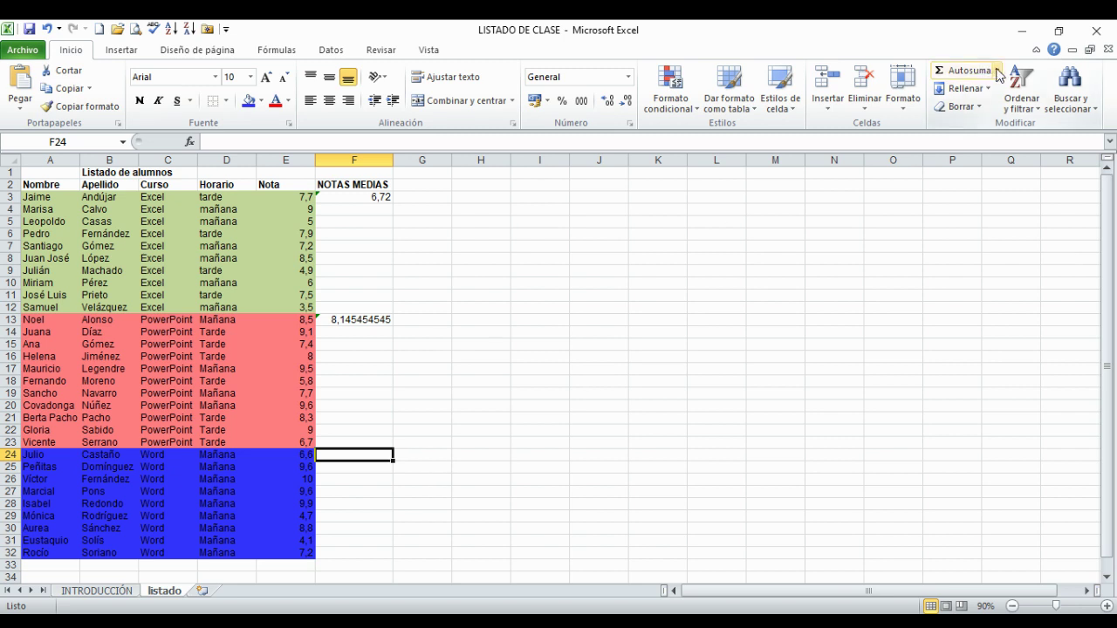
click(998, 71)
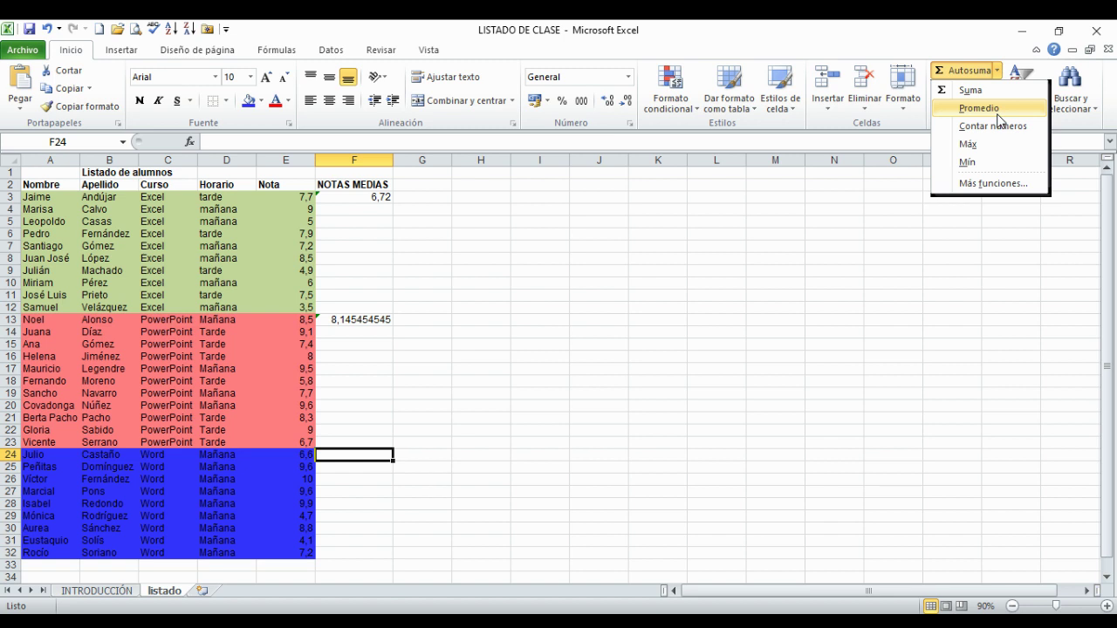
click(998, 108)
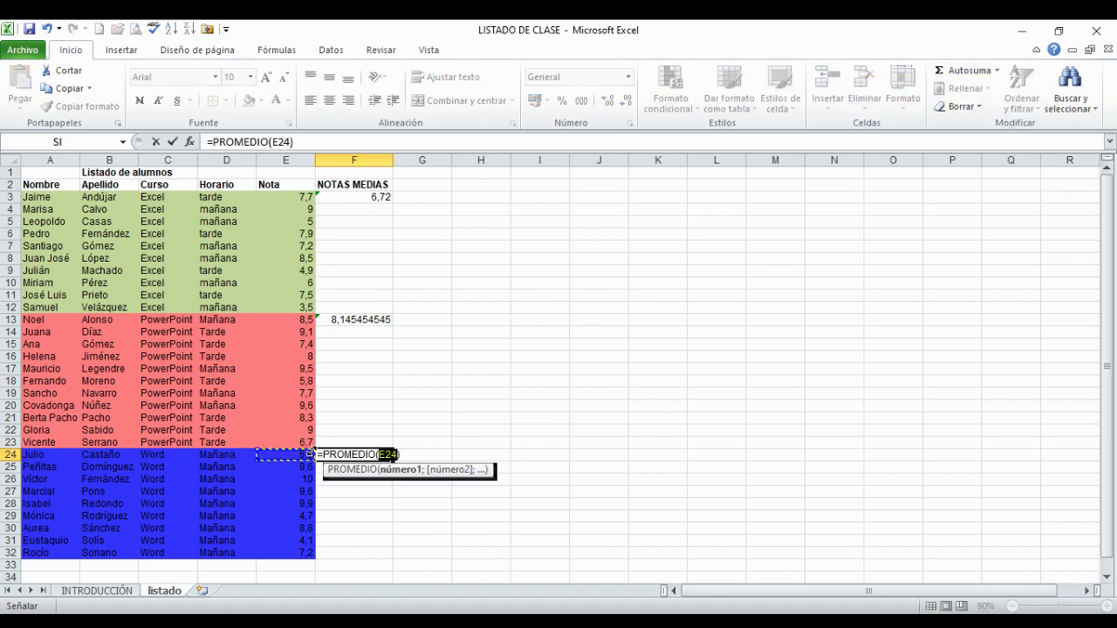
drag(287, 454, 289, 550)
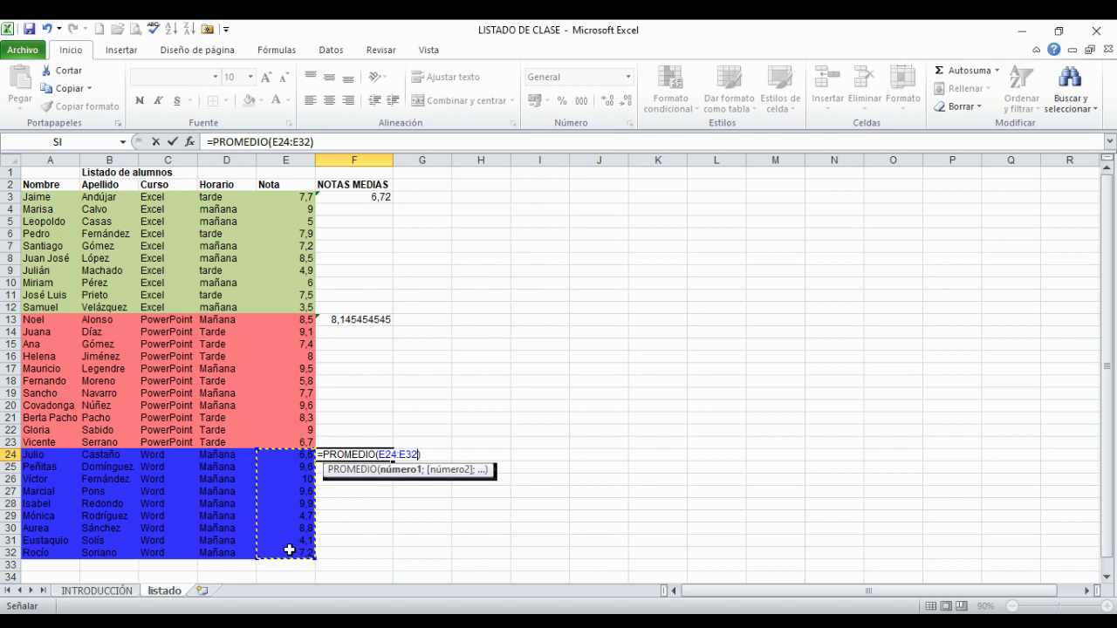
key(Return)
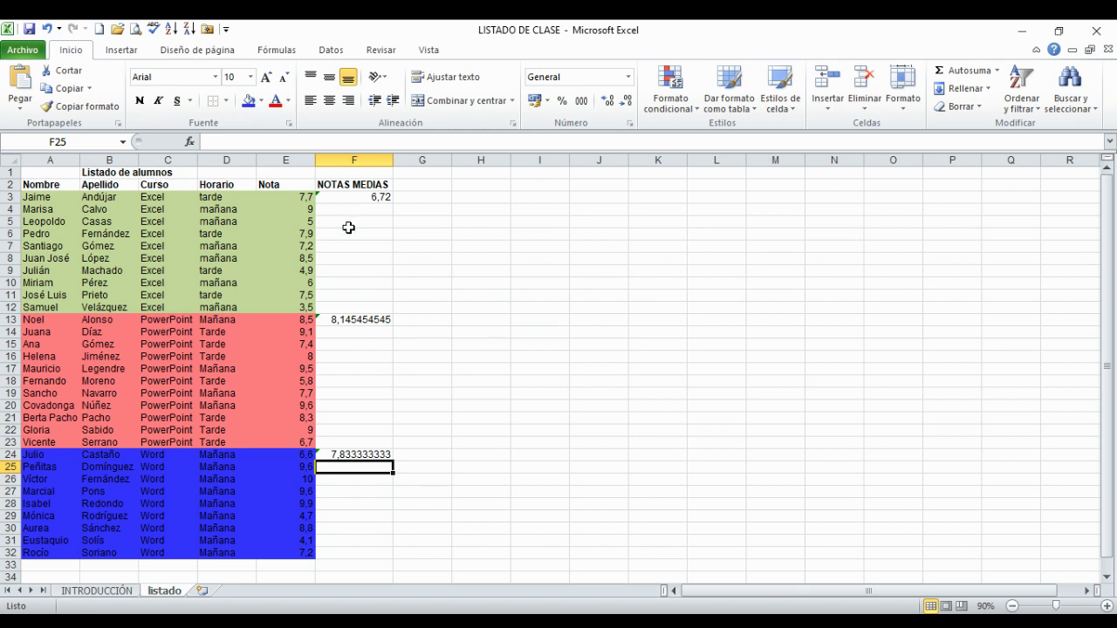
- Copy the green cell format from D3 to the Excel average in F3 and stop format copying
click(222, 198)
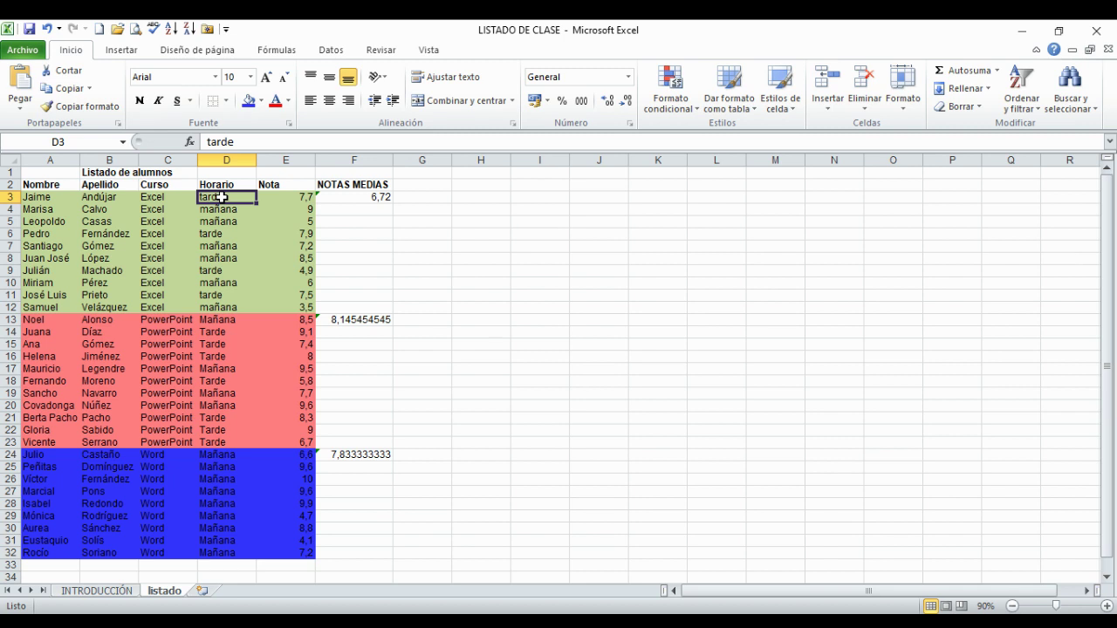
click(77, 107)
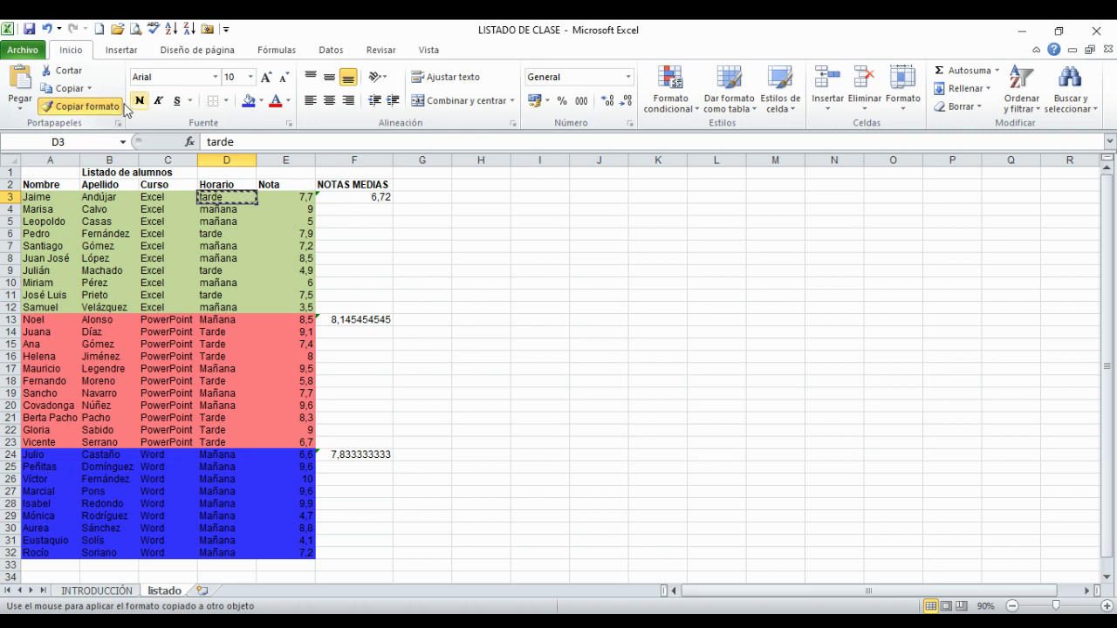
click(353, 198)
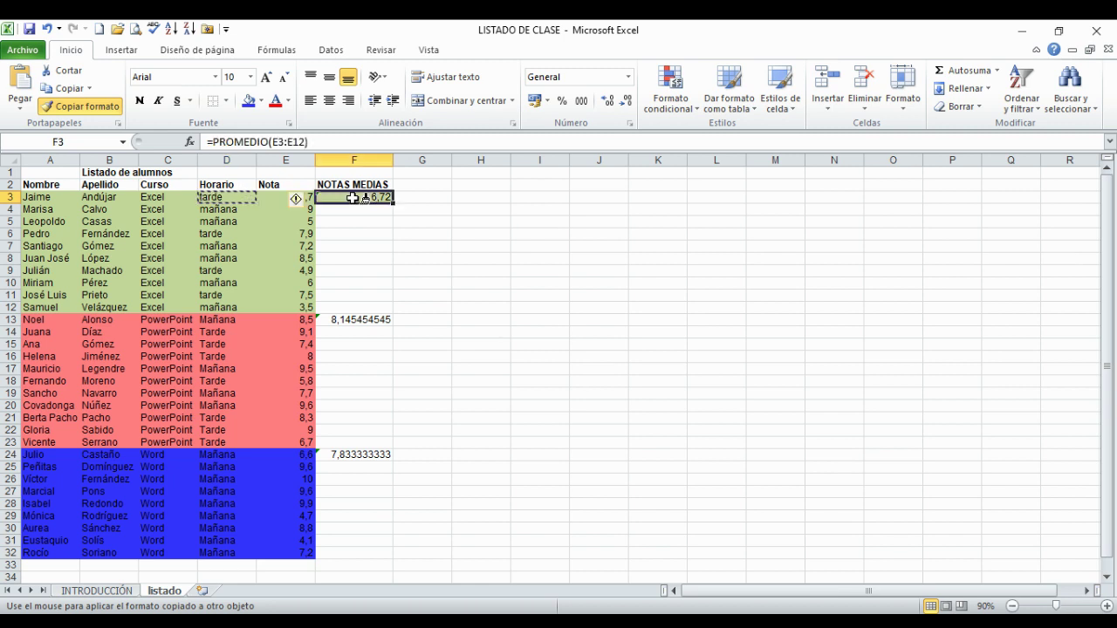
click(82, 108)
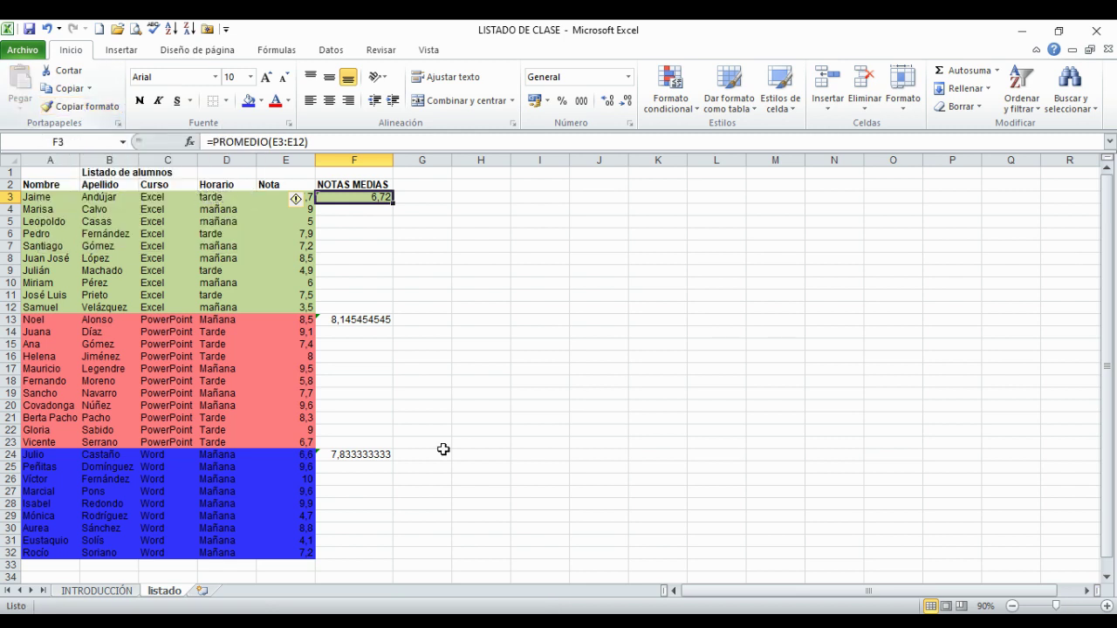
- Copy the light red cell format from D13 to the PowerPoint average in F13
click(210, 320)
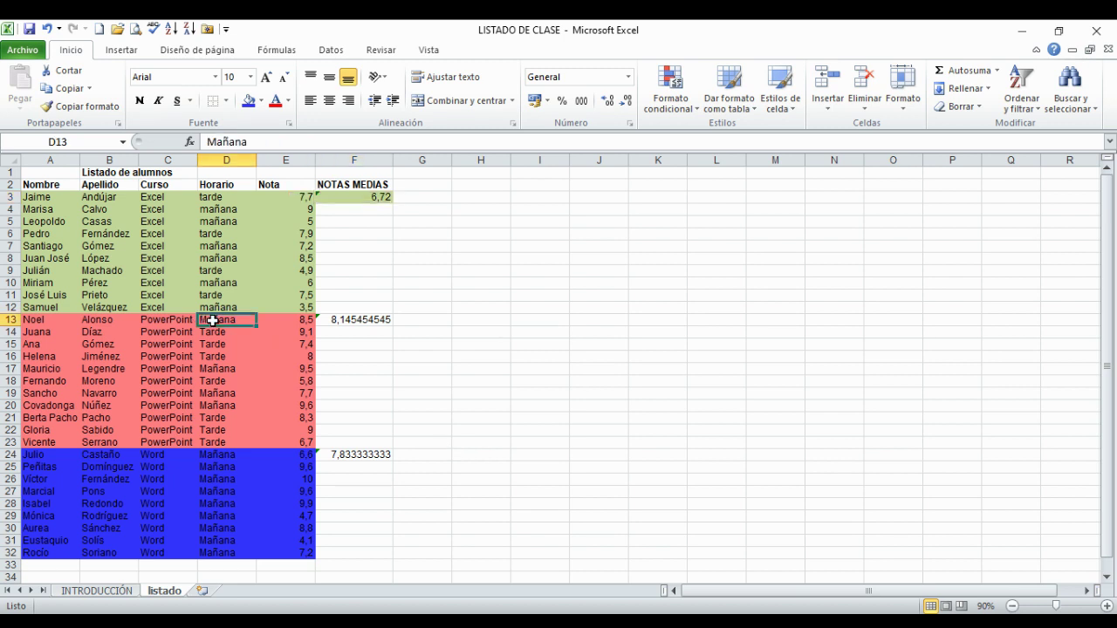
click(79, 112)
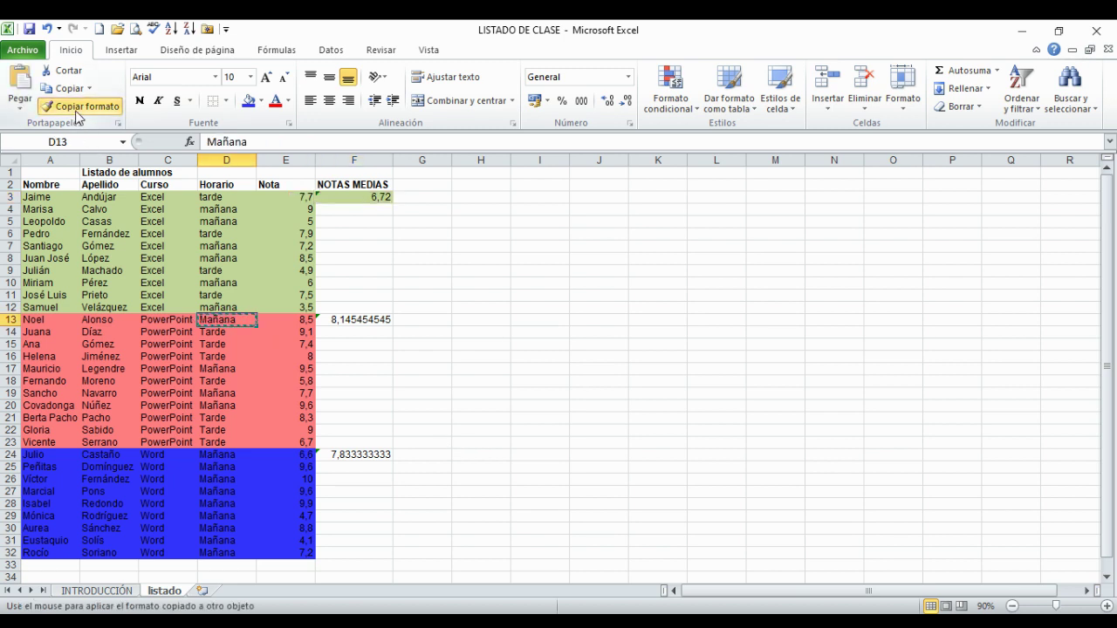
click(351, 321)
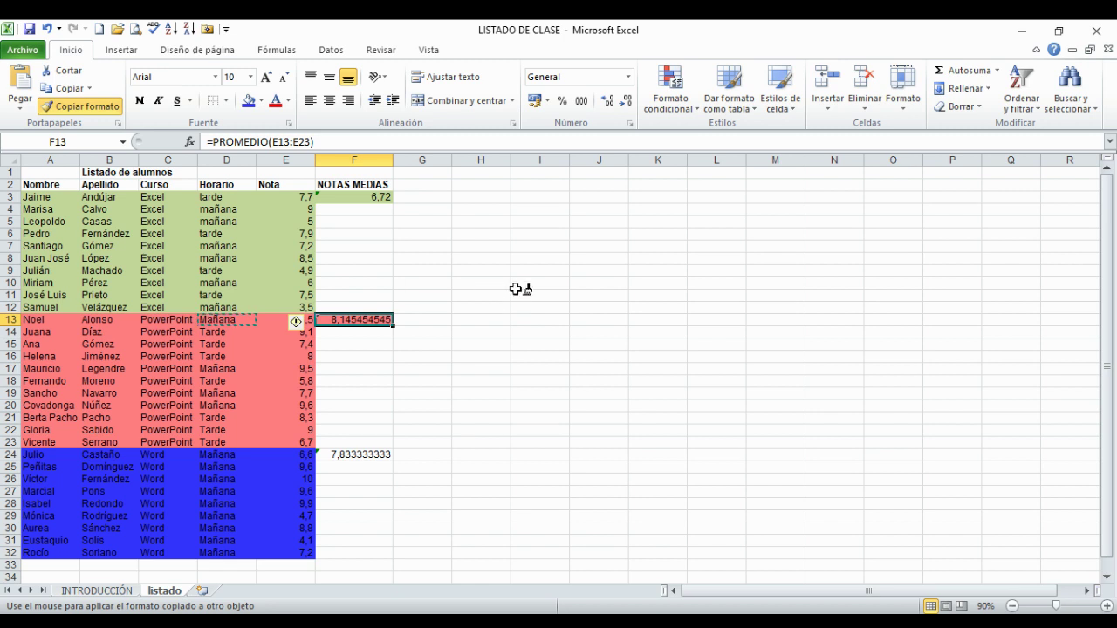
- Apply the copied light red format to the empty cells J6, K14, M5 and L10 and end format copying
click(601, 234)
click(657, 331)
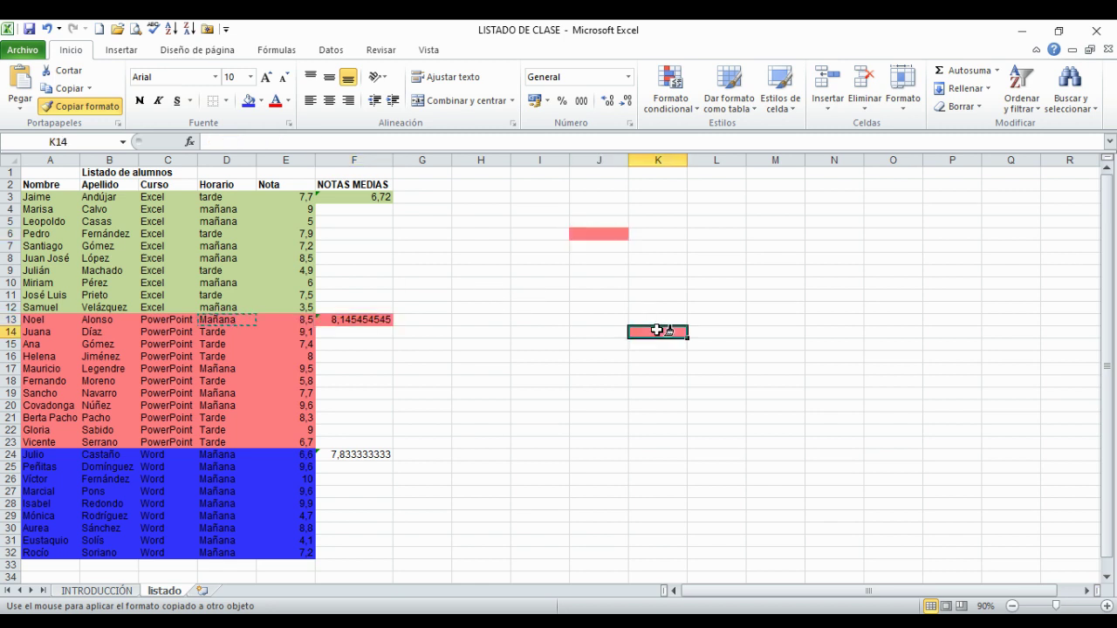
click(756, 221)
click(689, 282)
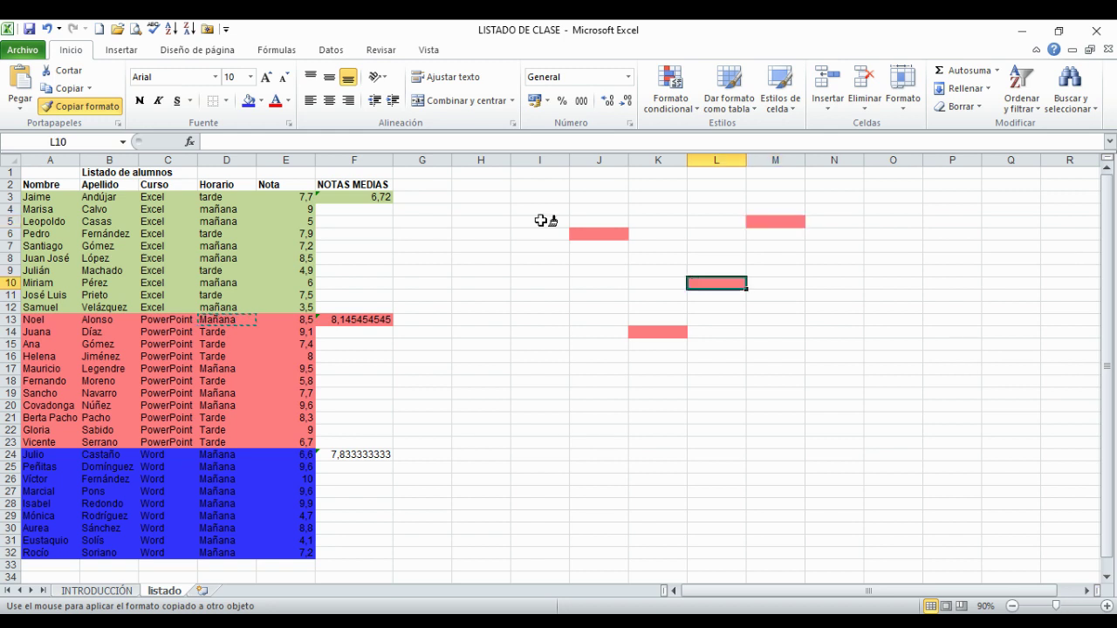
click(78, 109)
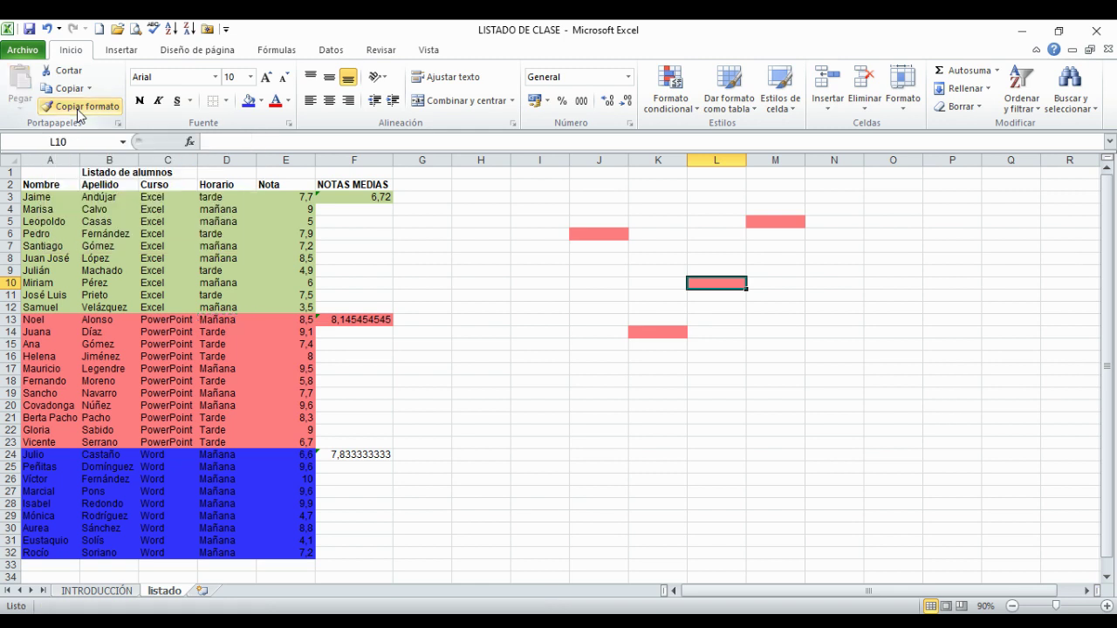
click(78, 109)
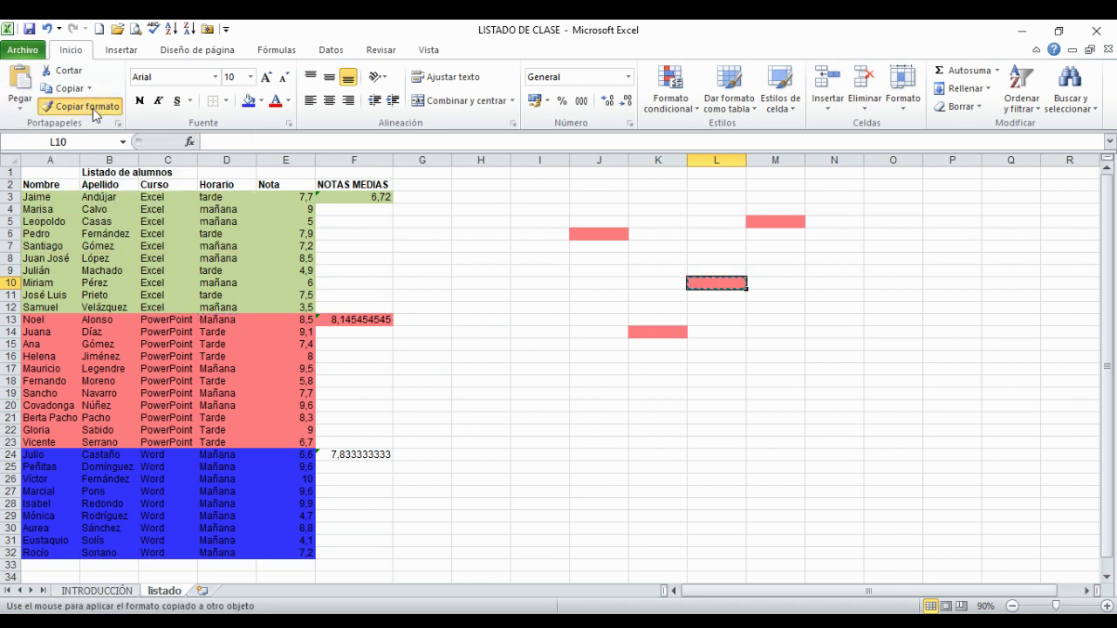
click(93, 110)
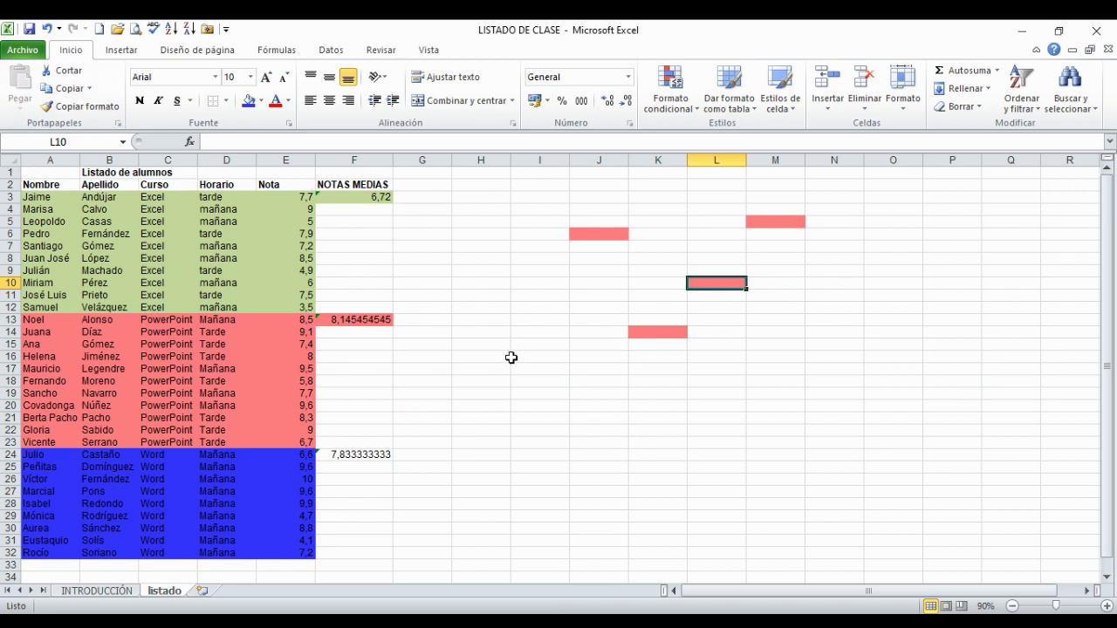
- Copy the blue cell format from D24 to the Word average in F24
click(211, 455)
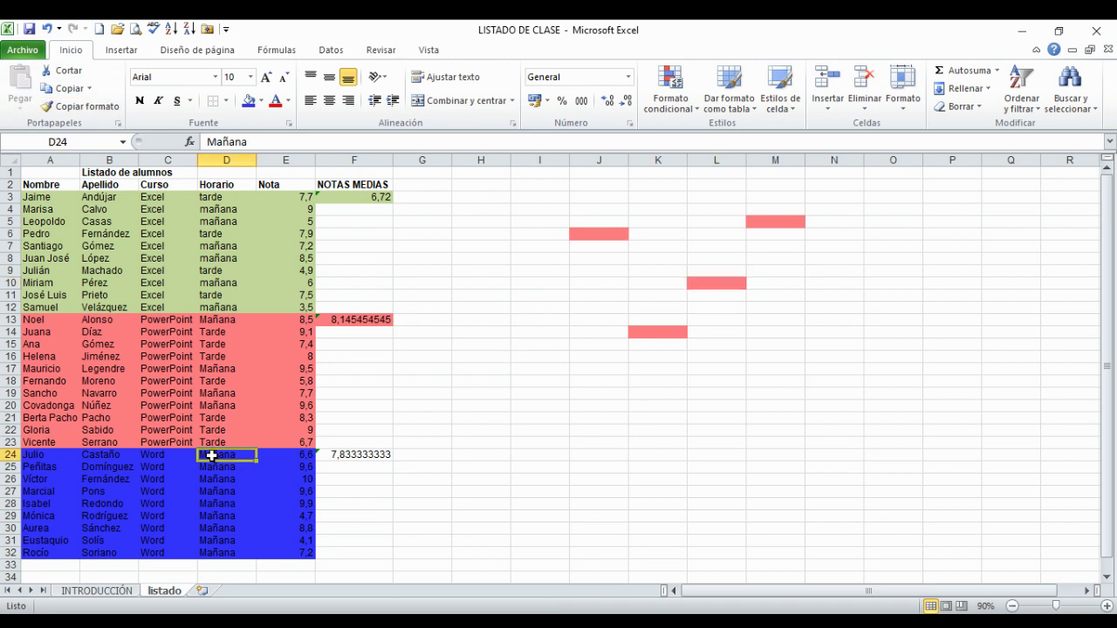
click(85, 107)
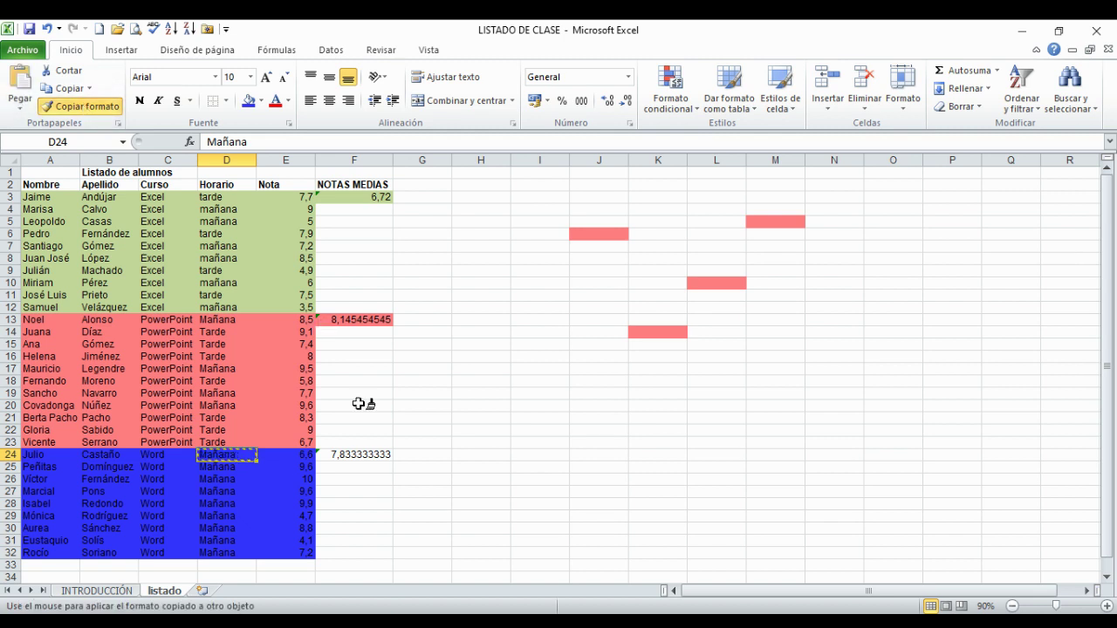
click(362, 453)
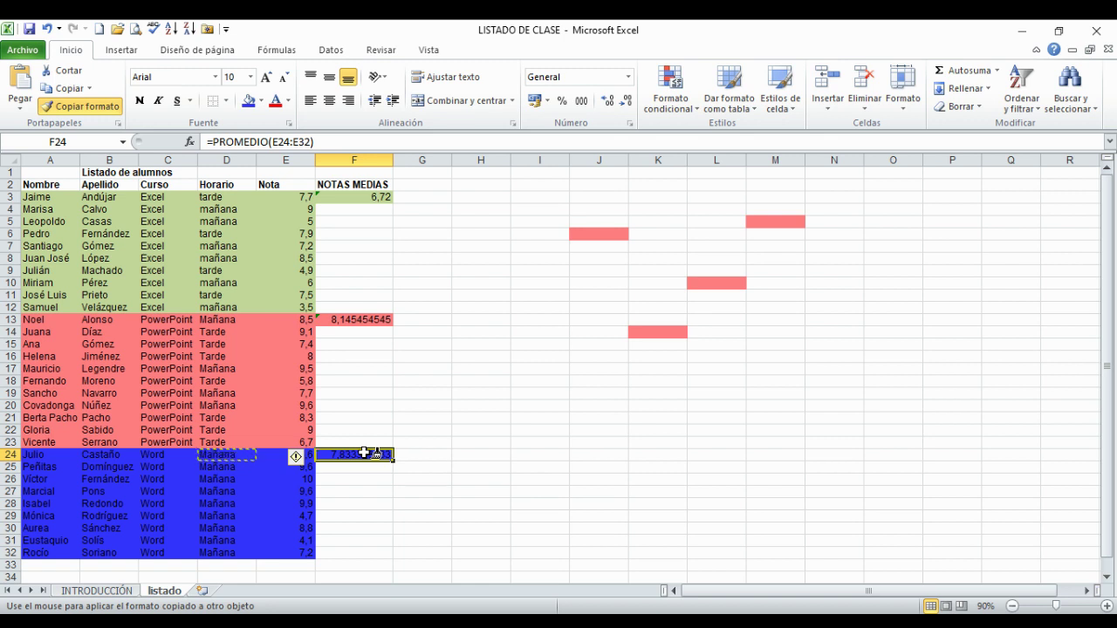
- Apply the copied blue format to the empty cells I16, L20, N14 and N10 and end format copying
click(524, 357)
click(721, 405)
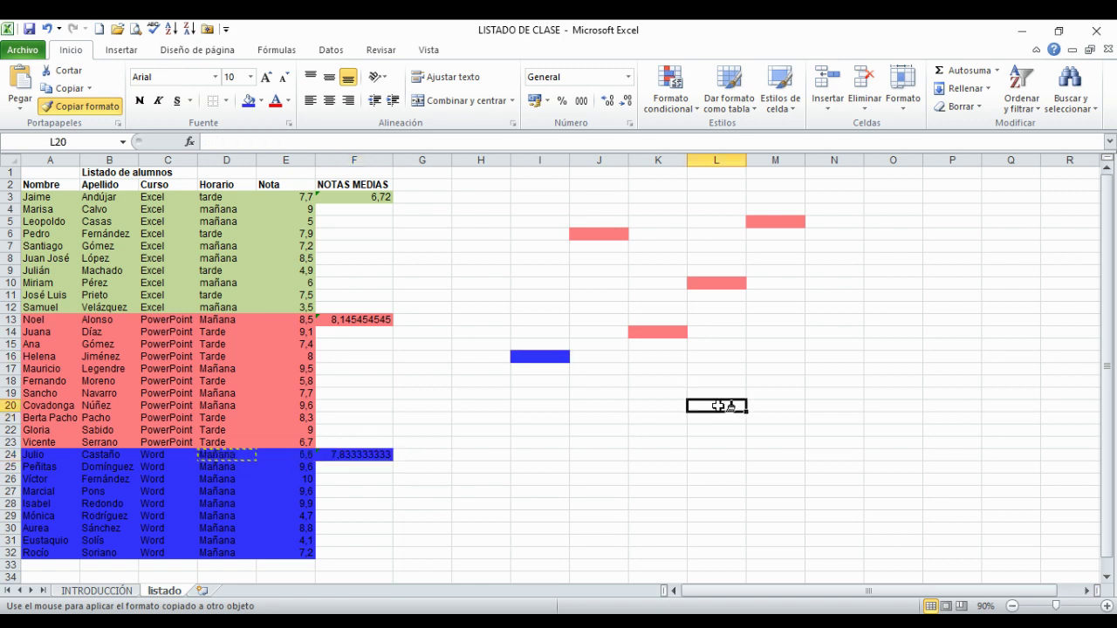
click(831, 331)
click(836, 285)
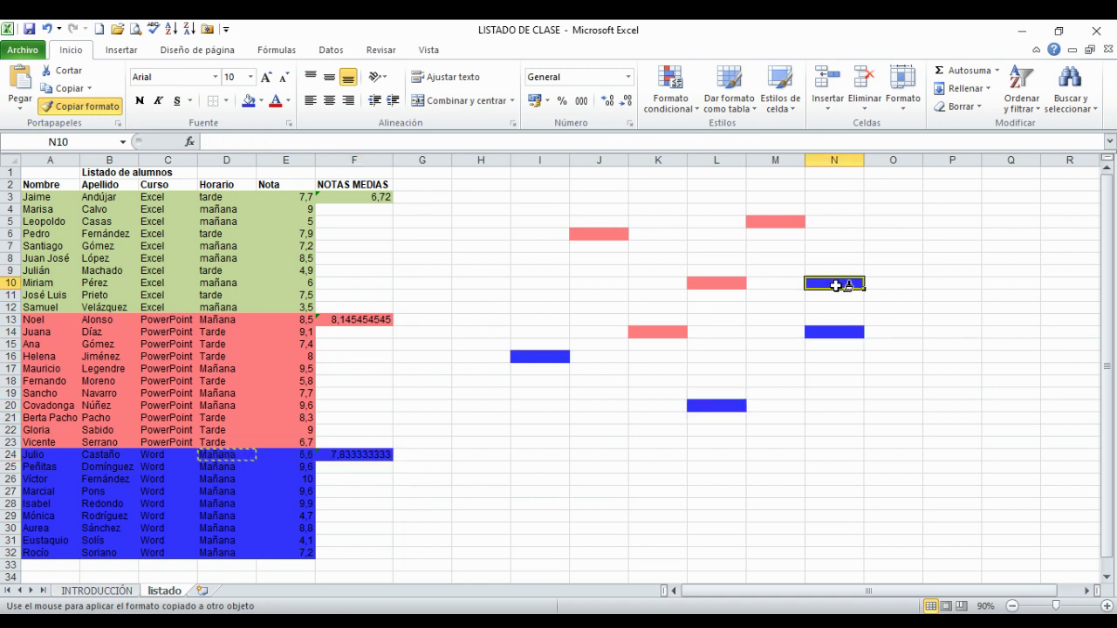
click(61, 106)
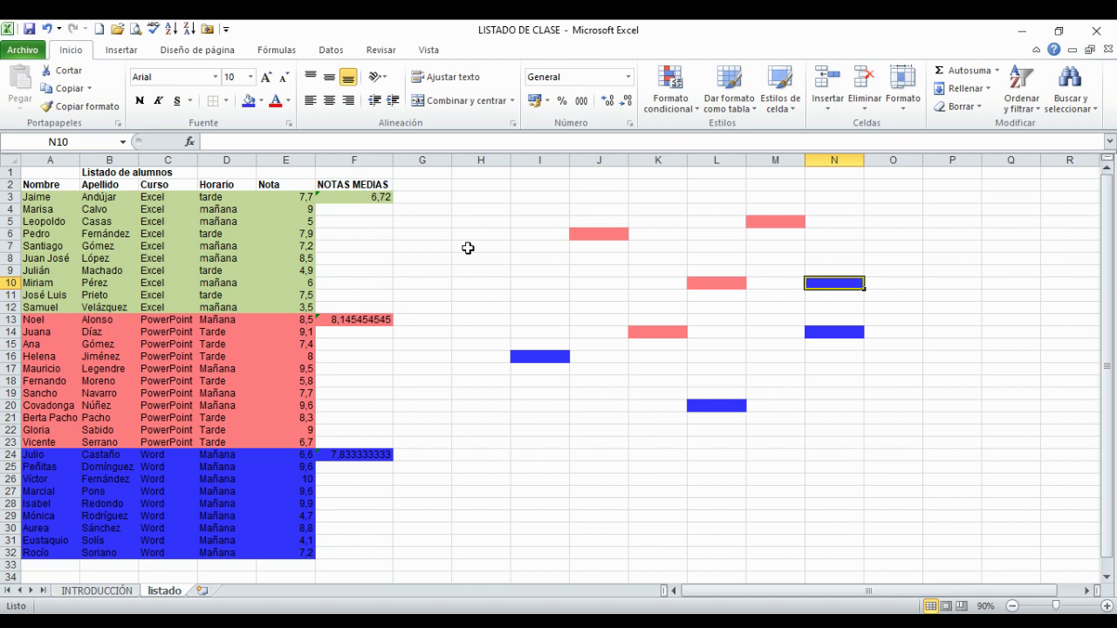
- Clear the stray coloured fills by copying the format of the unfilled cell I2 over I4:P26
click(543, 186)
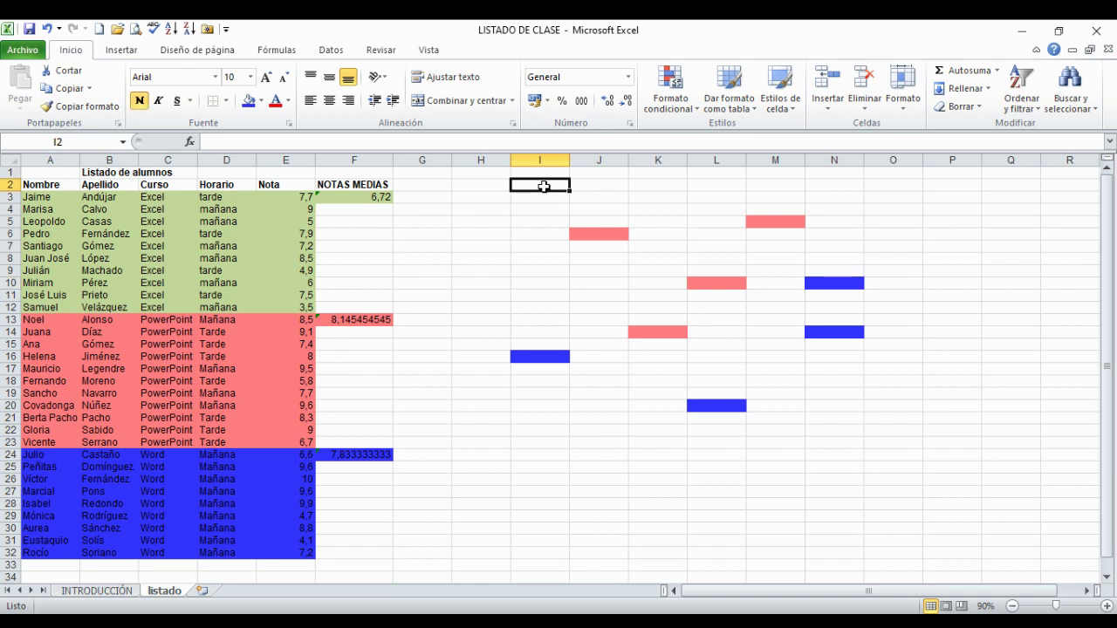
click(91, 107)
click(538, 212)
mouse_move(538, 212)
mouse_down()
mouse_move(872, 407)
mouse_move(893, 454)
mouse_move(943, 479)
mouse_up()
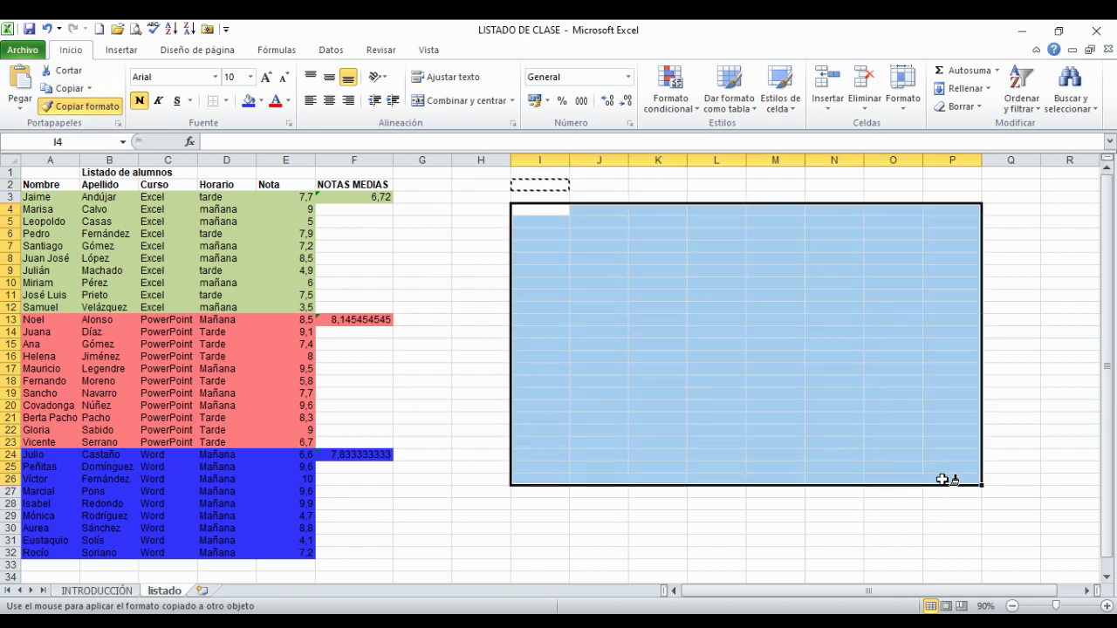
click(70, 107)
click(495, 300)
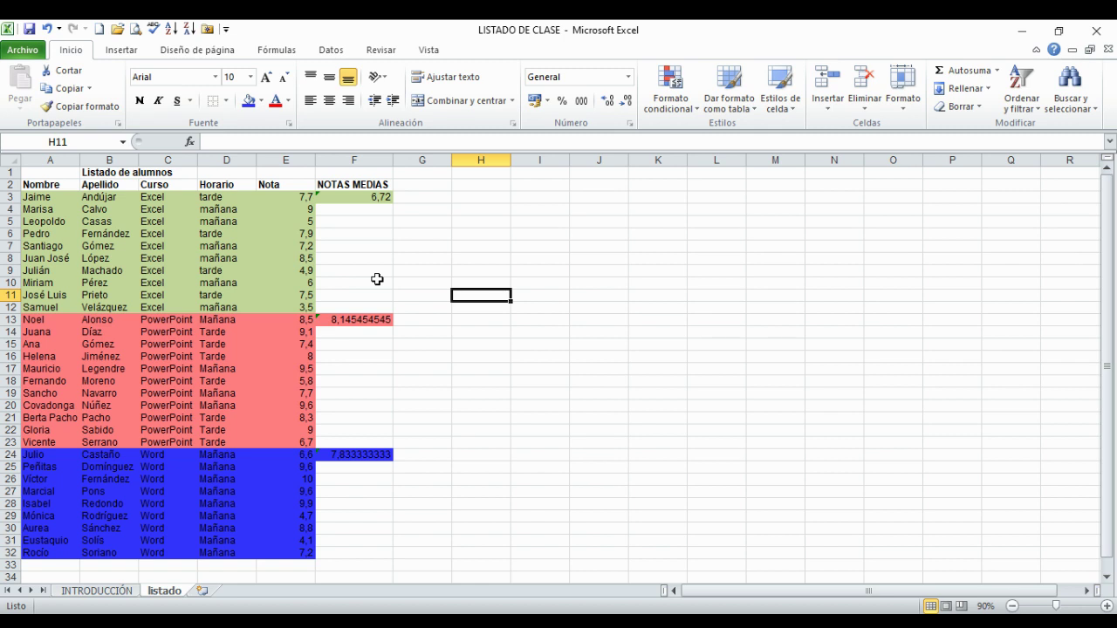
- Format the average grades in F3:F32 to show two decimal places
drag(372, 199, 386, 555)
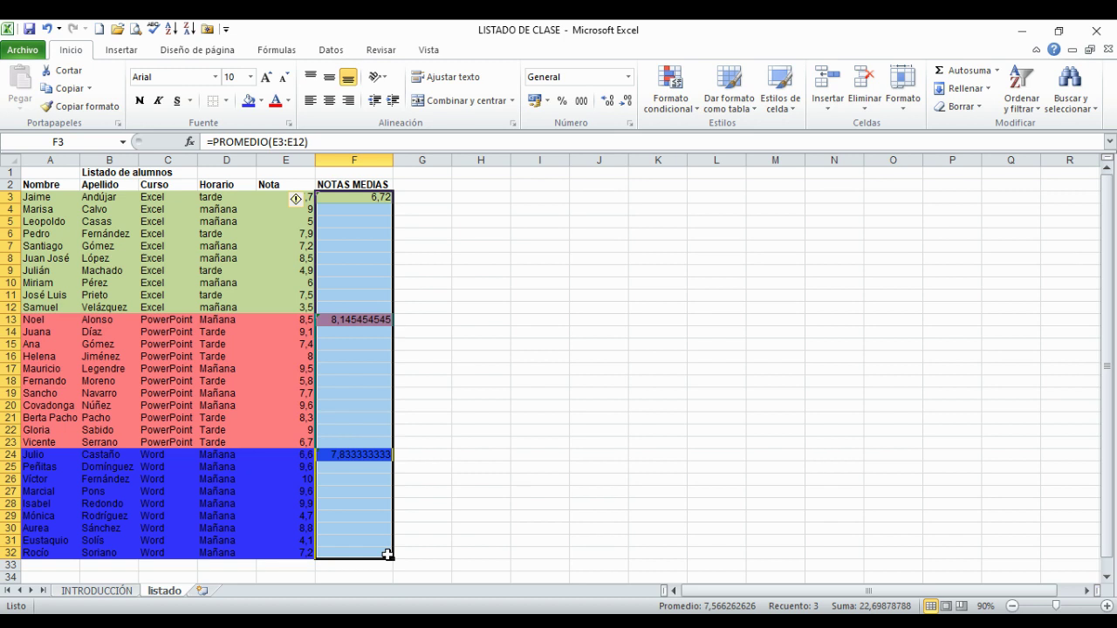
click(614, 106)
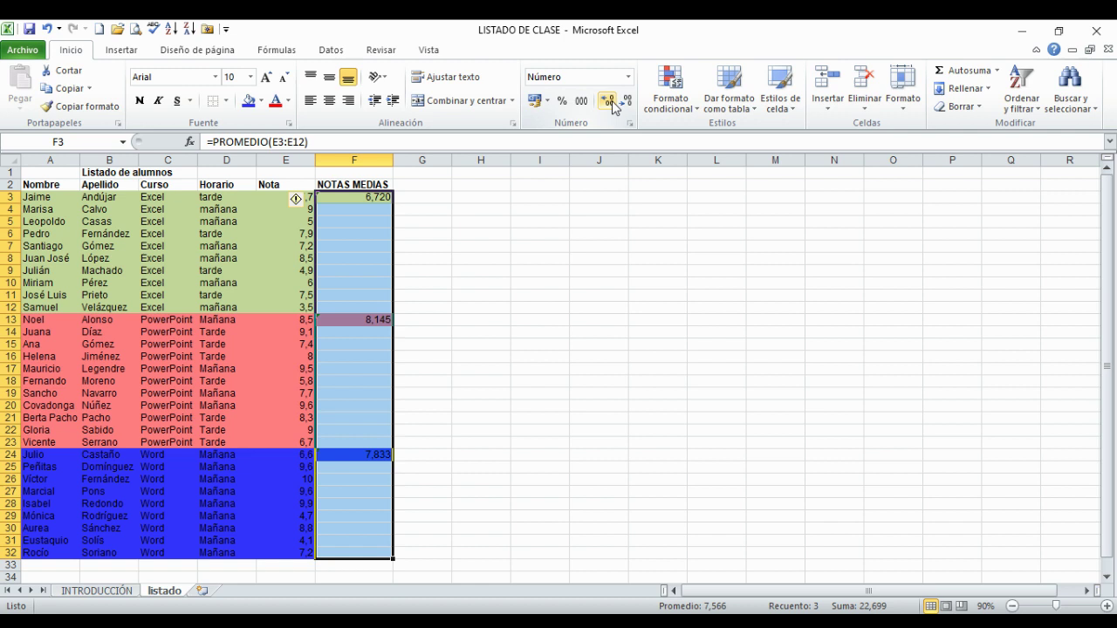
click(628, 103)
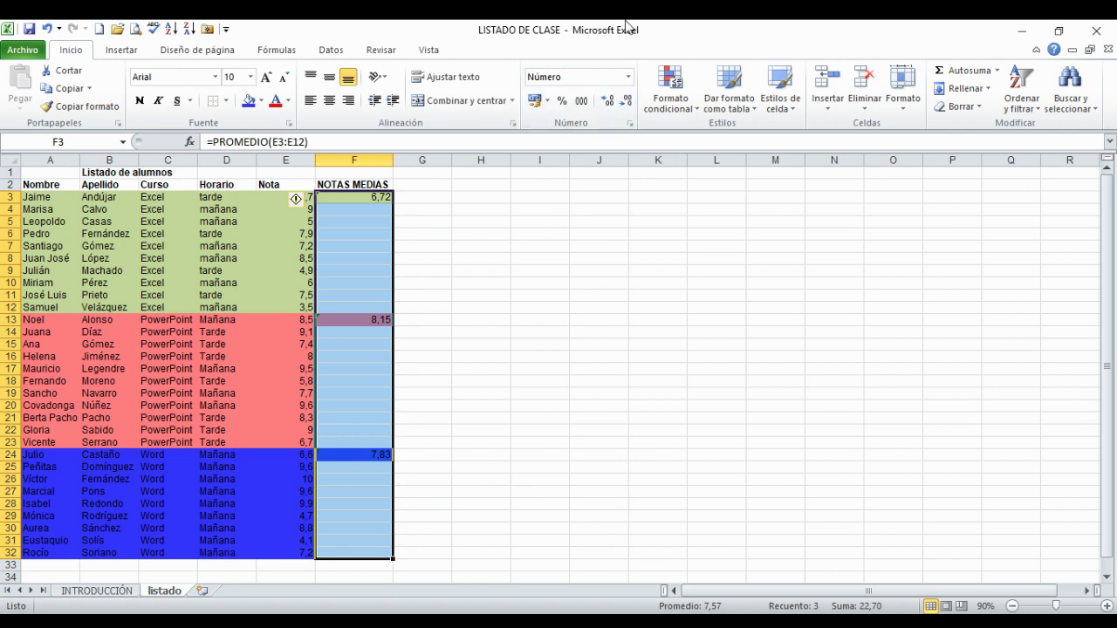
- Hide columns A to E so that only the NOTAS MEDIAS column of the list remains
click(486, 338)
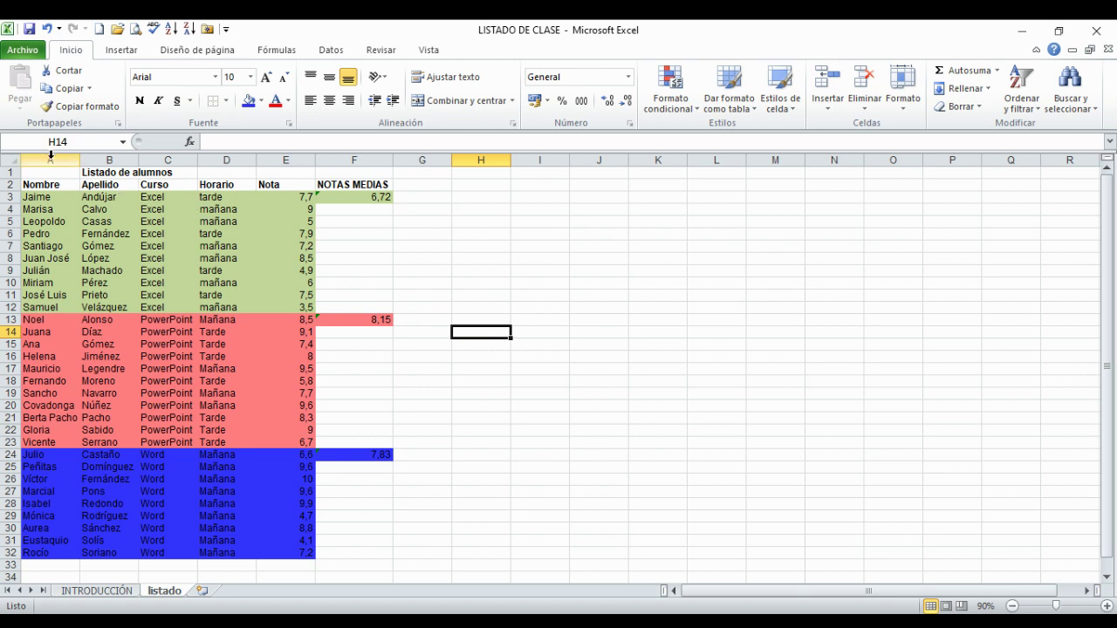
drag(49, 153, 286, 160)
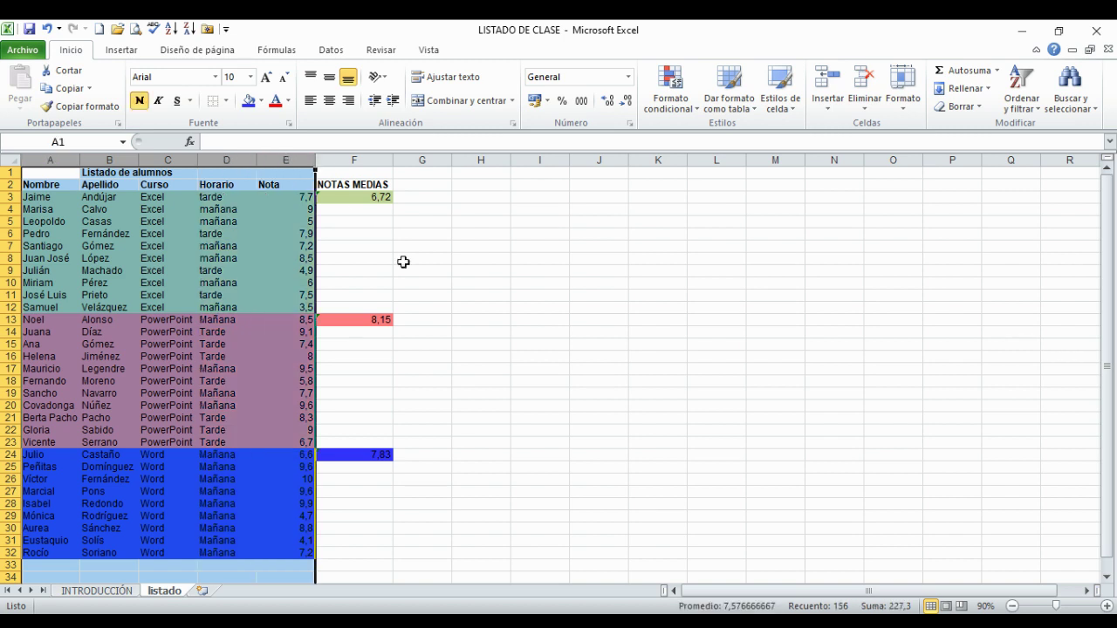
click(403, 262)
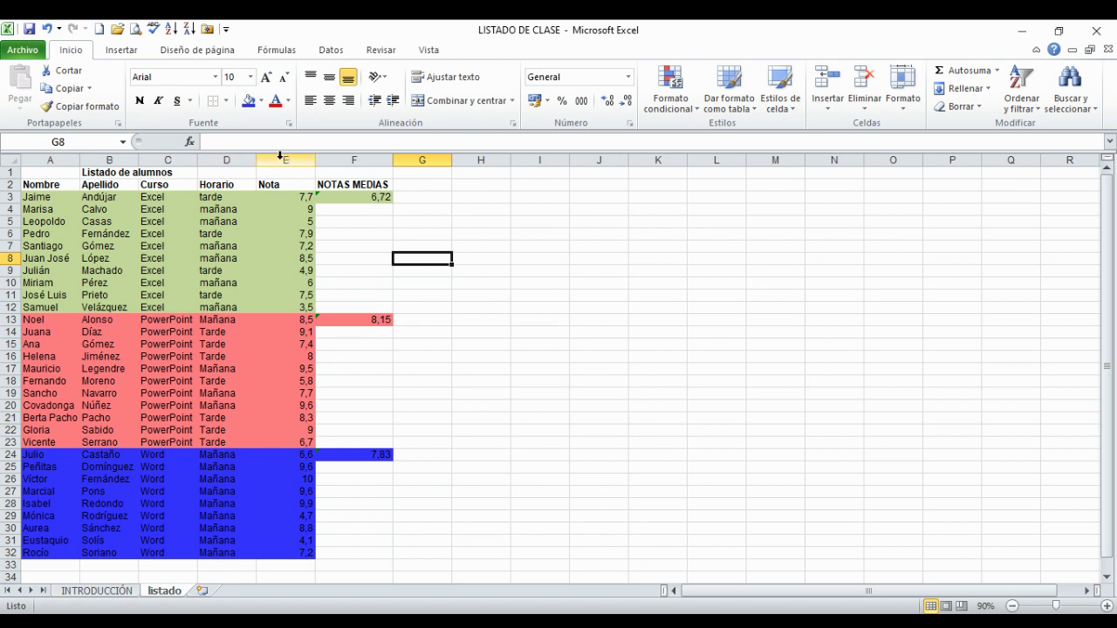
click(56, 158)
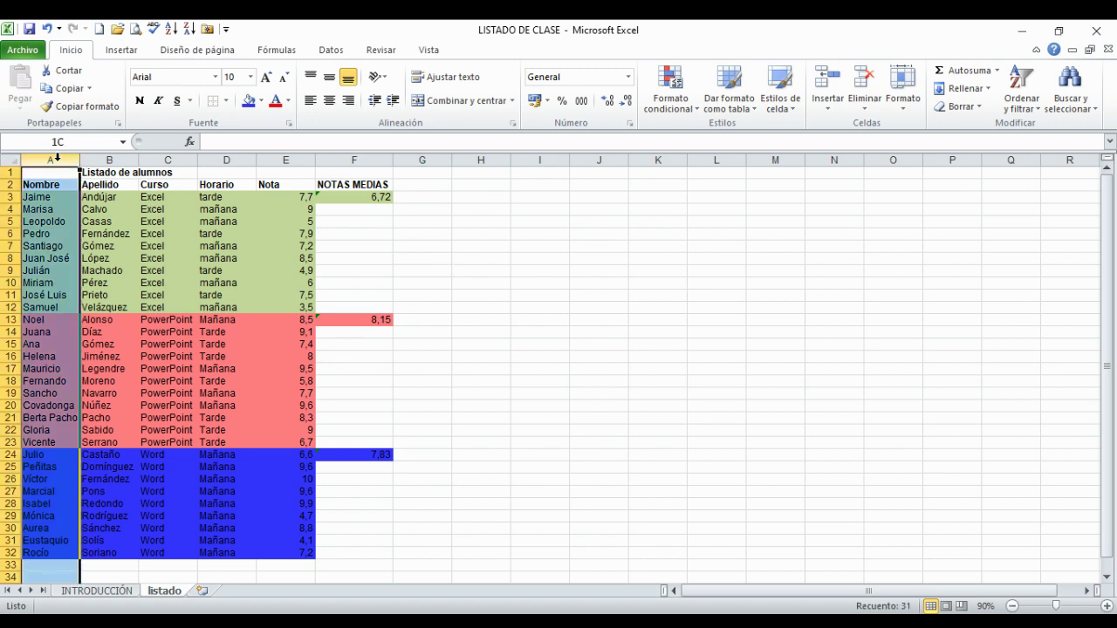
drag(55, 158, 265, 163)
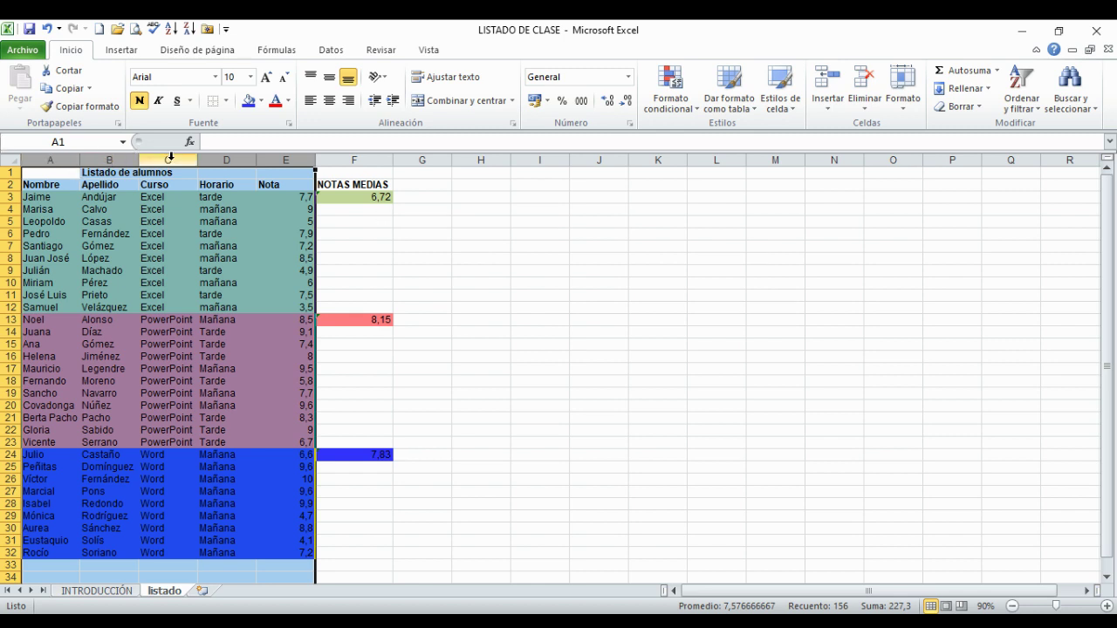
right_click(255, 264)
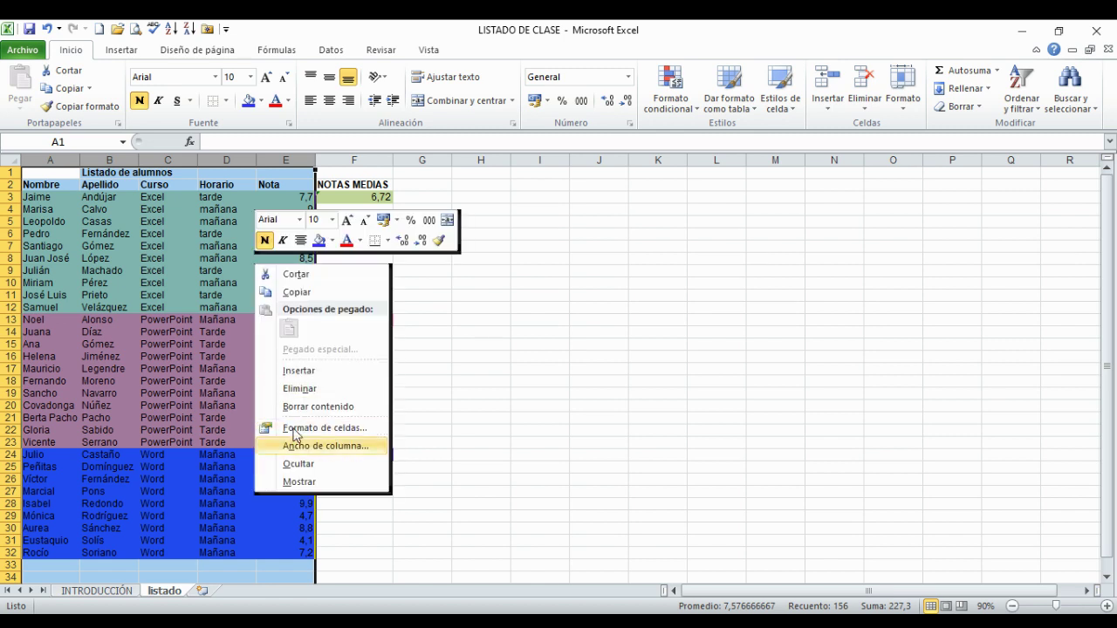
click(310, 469)
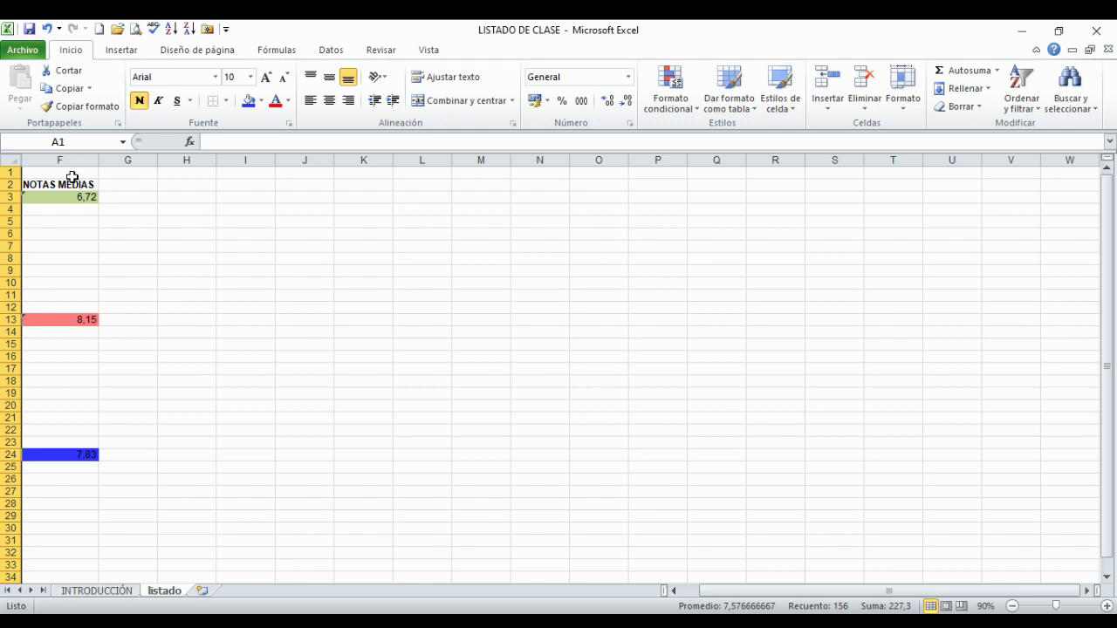
- Apply a thick box border around the average grades column, cells F2:F24
drag(74, 184, 90, 454)
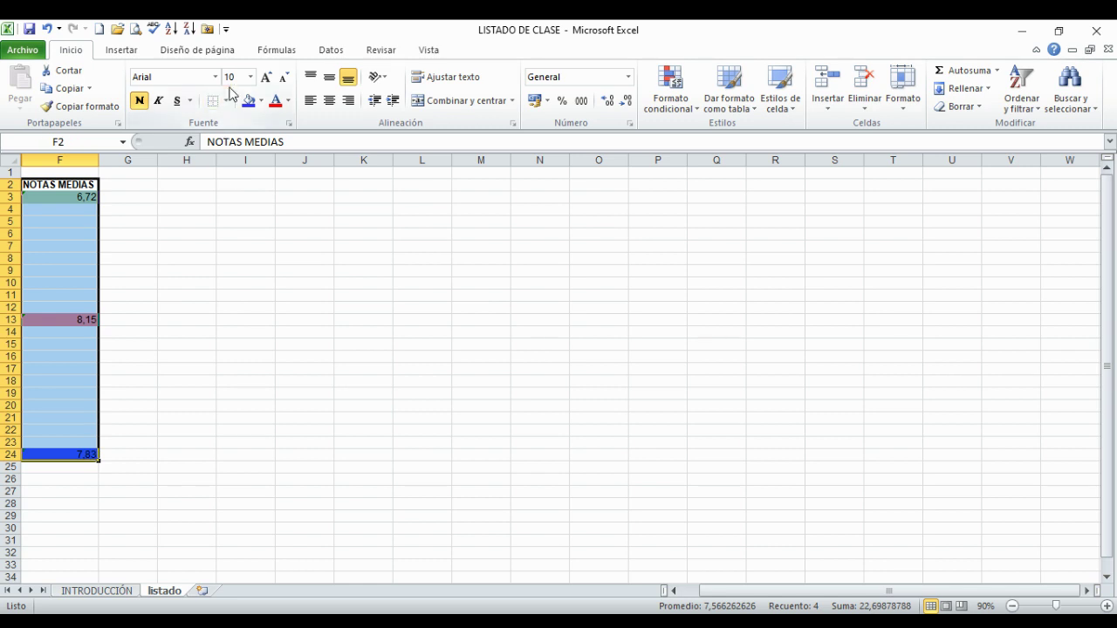
click(226, 102)
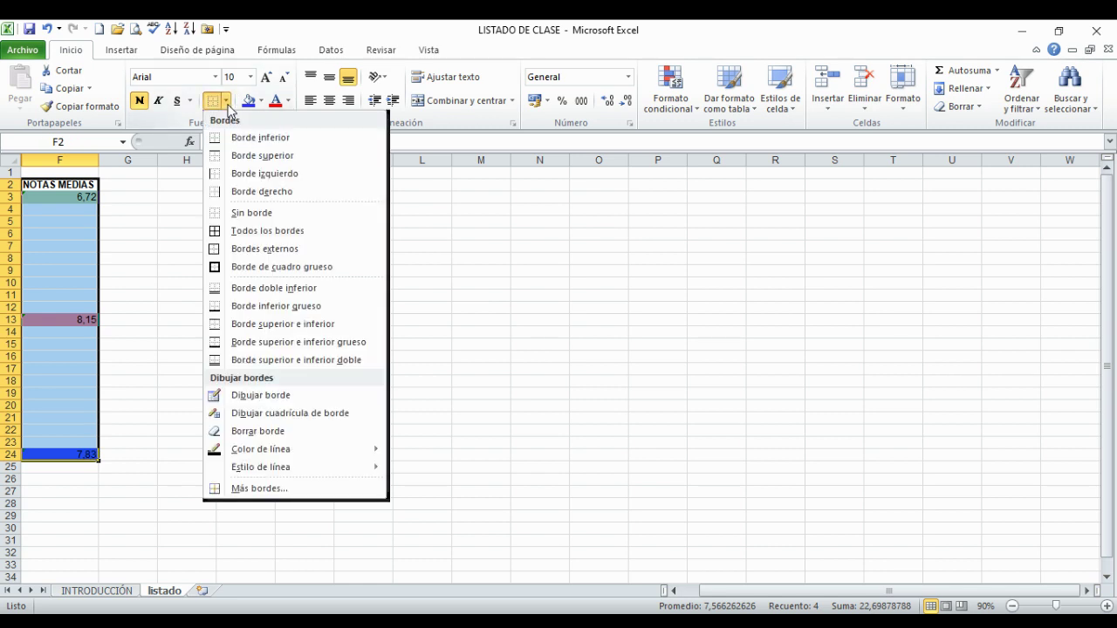
click(237, 266)
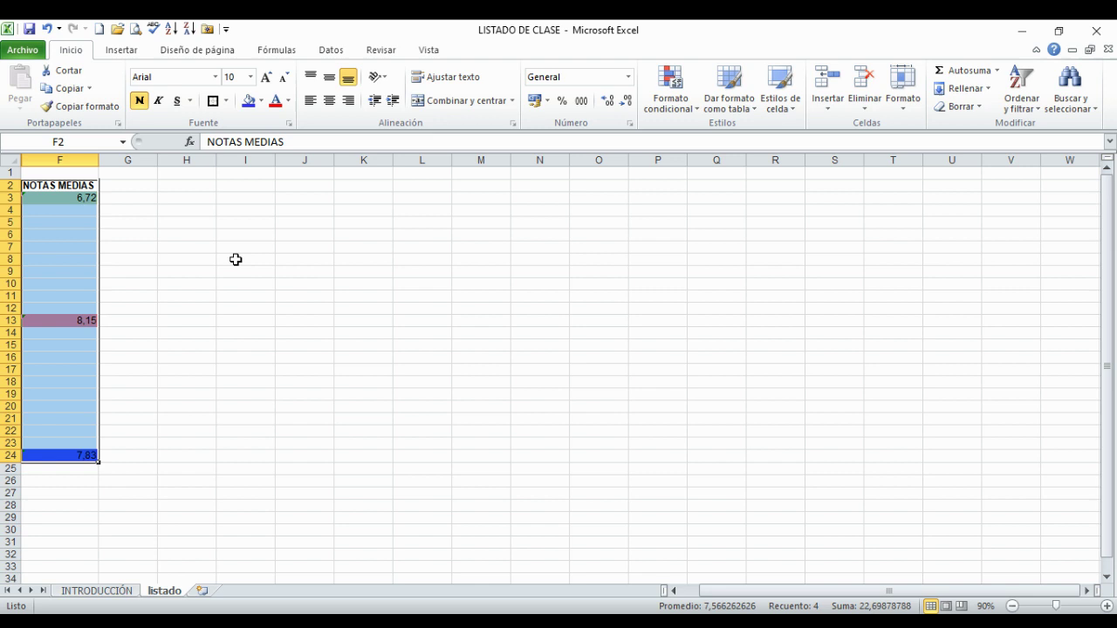
- Try all inner and outer borders on F2:F24 combined with a thick box border
click(227, 102)
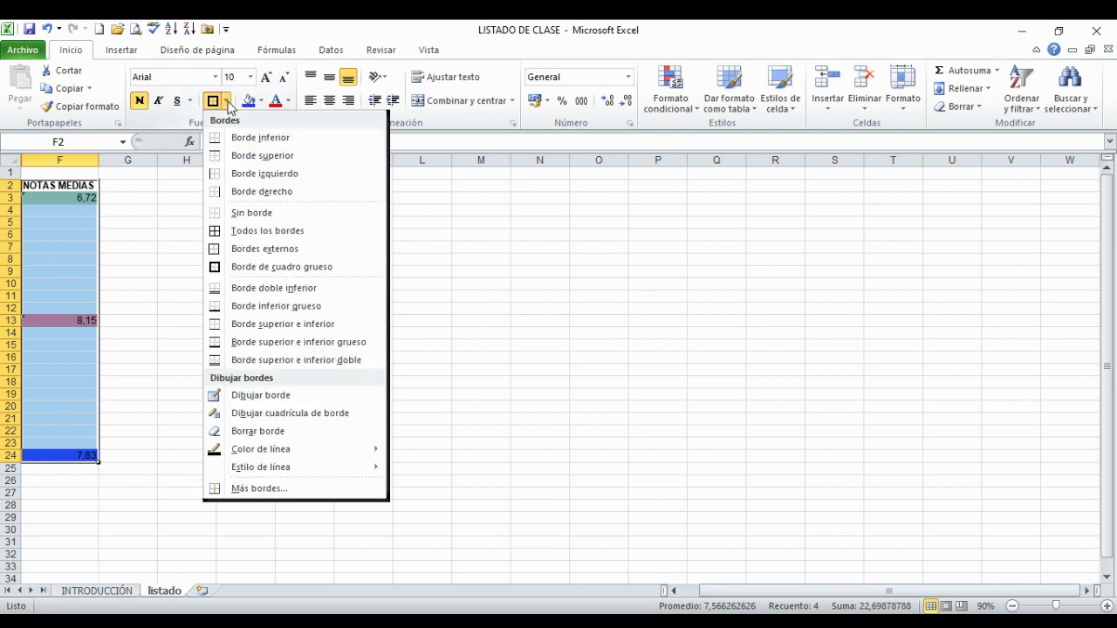
click(242, 234)
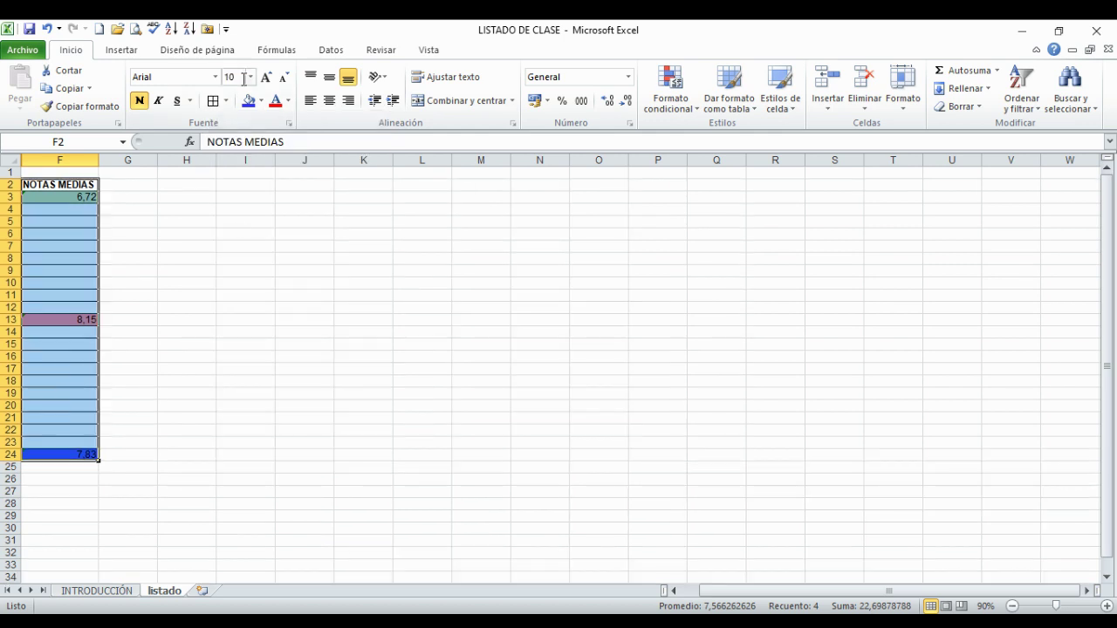
click(225, 102)
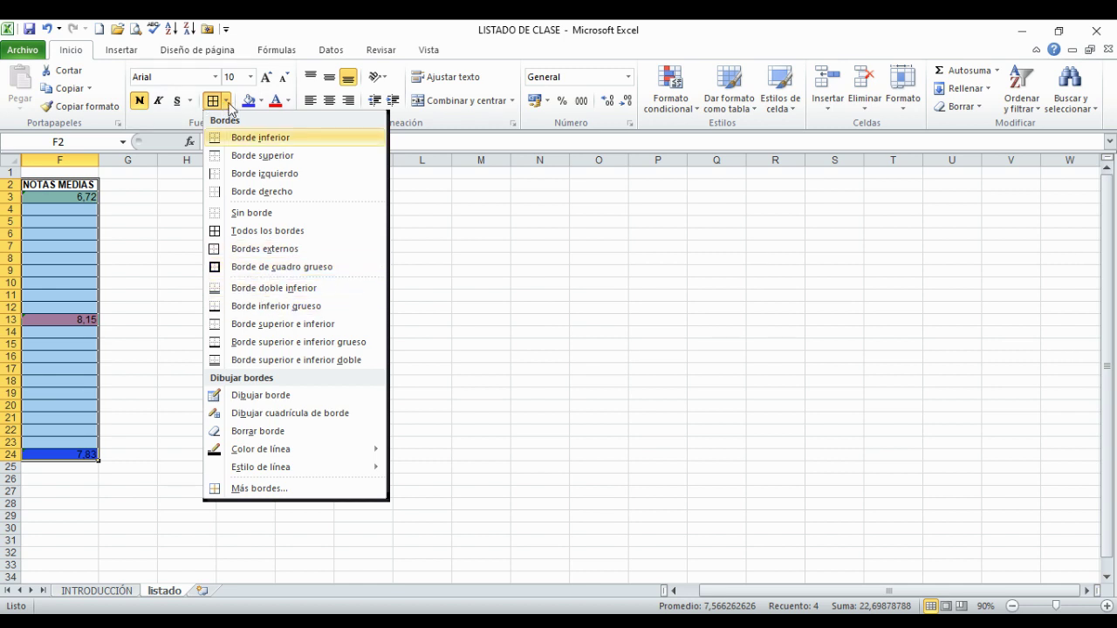
click(248, 267)
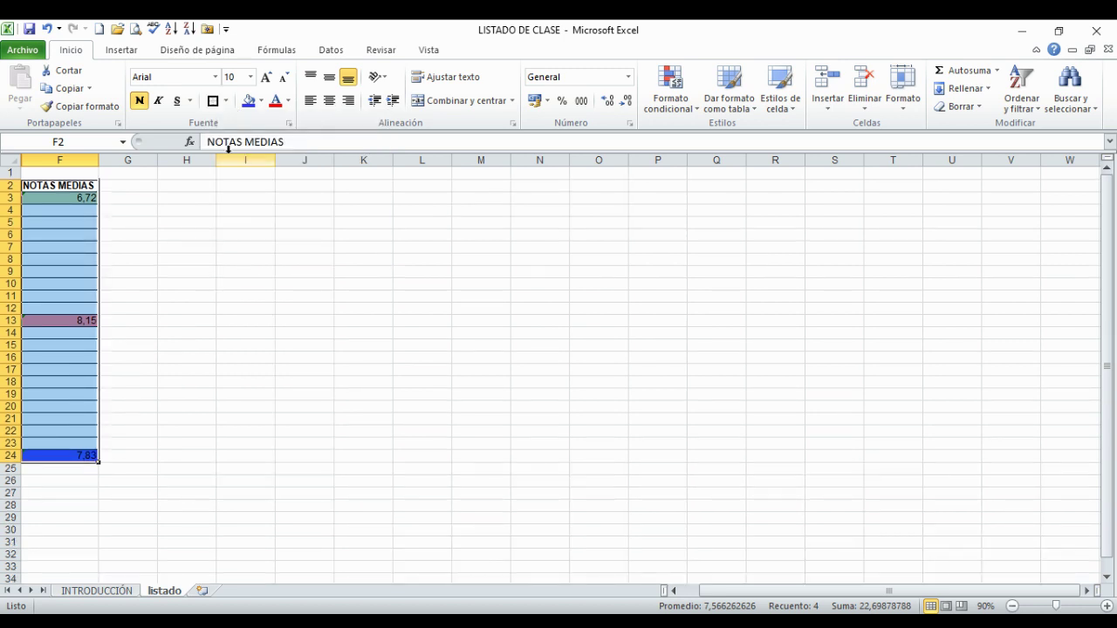
- Clear every border from F2:F24 and apply only the thick box border around the range
click(226, 101)
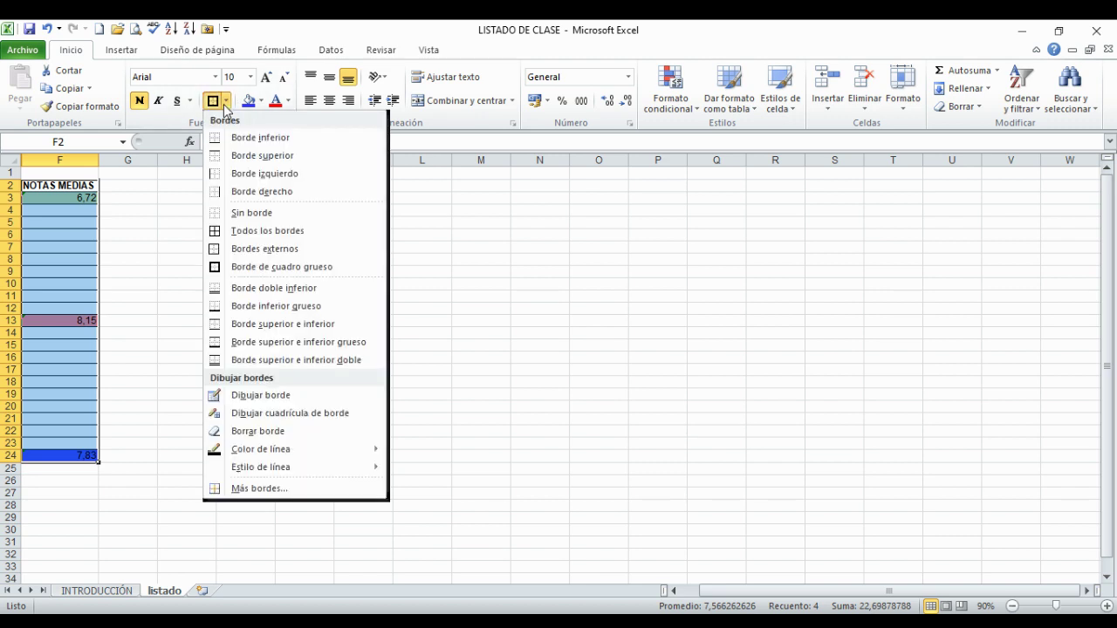
click(264, 218)
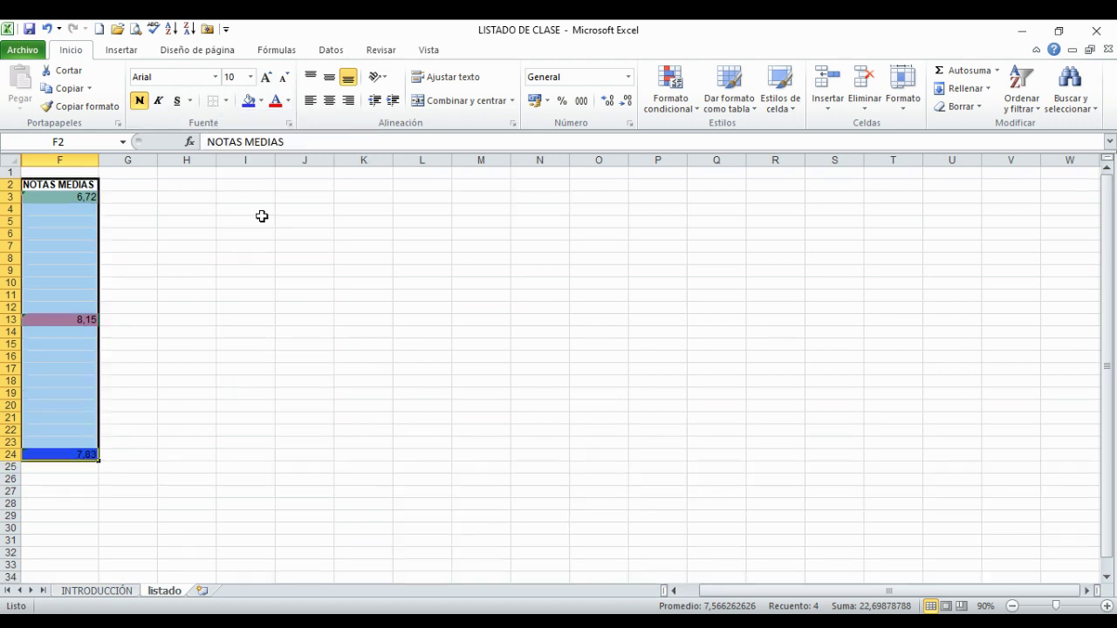
click(225, 102)
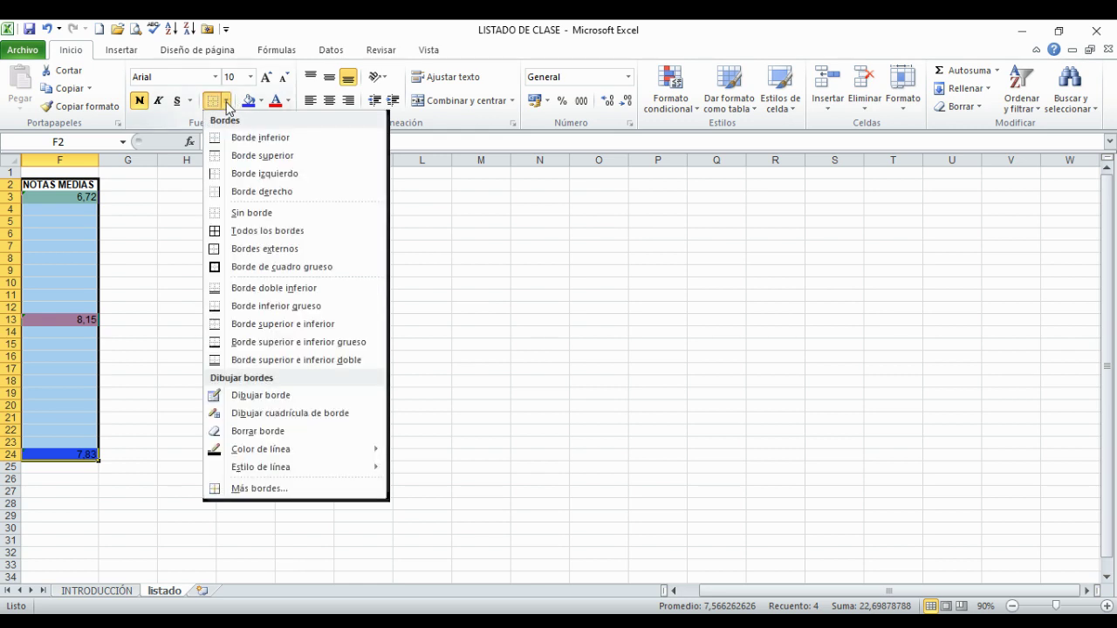
click(218, 267)
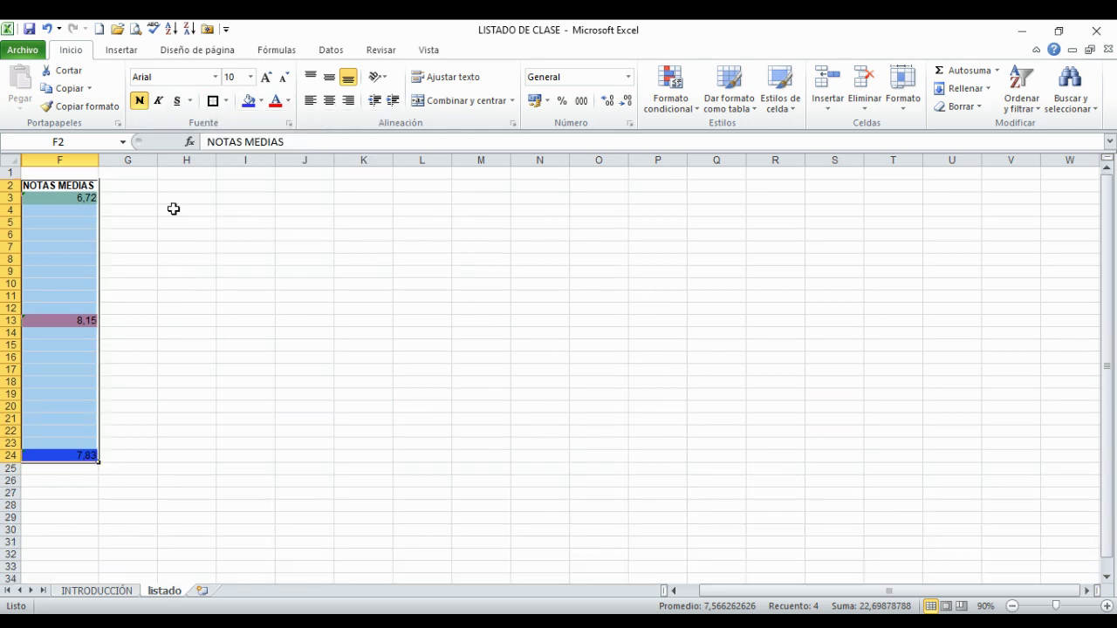
click(136, 187)
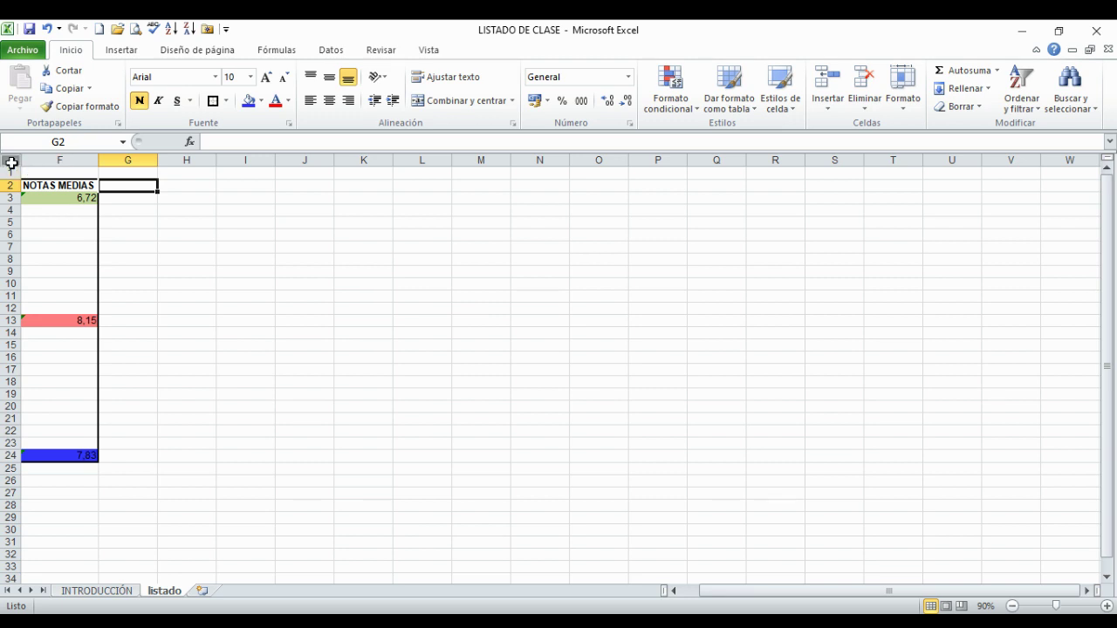
drag(12, 163, 11, 178)
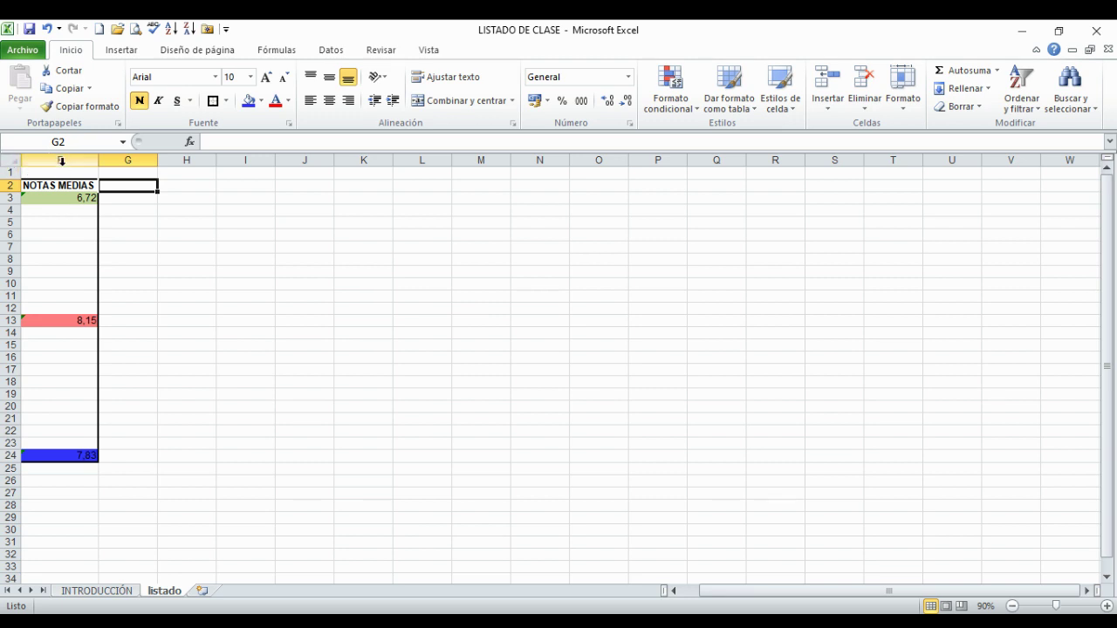
click(60, 160)
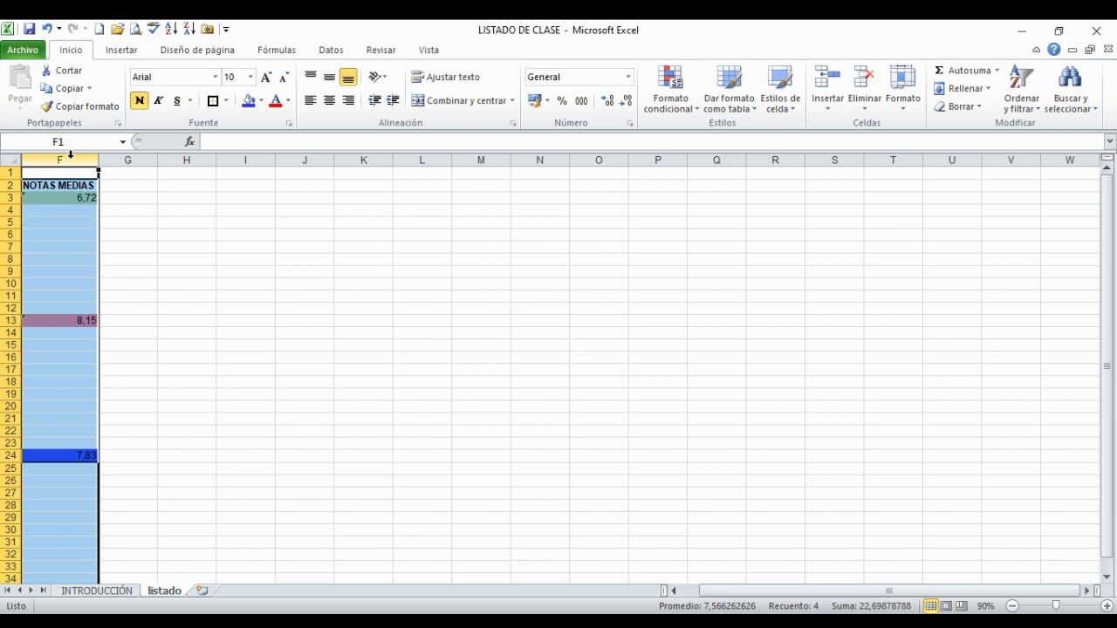
click(9, 162)
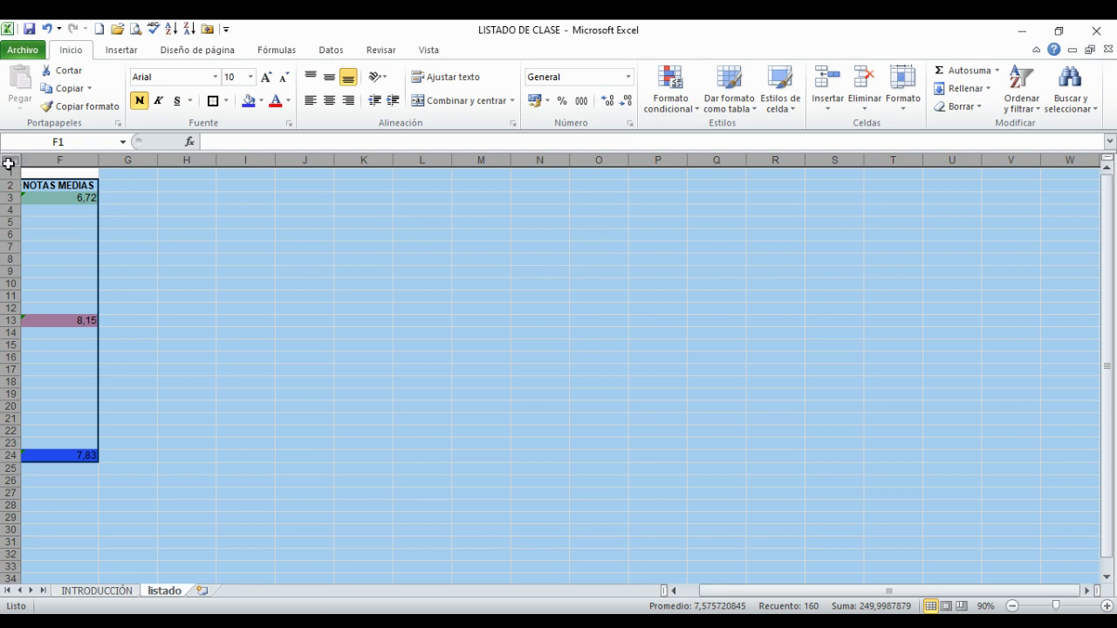
click(9, 164)
right_click(11, 161)
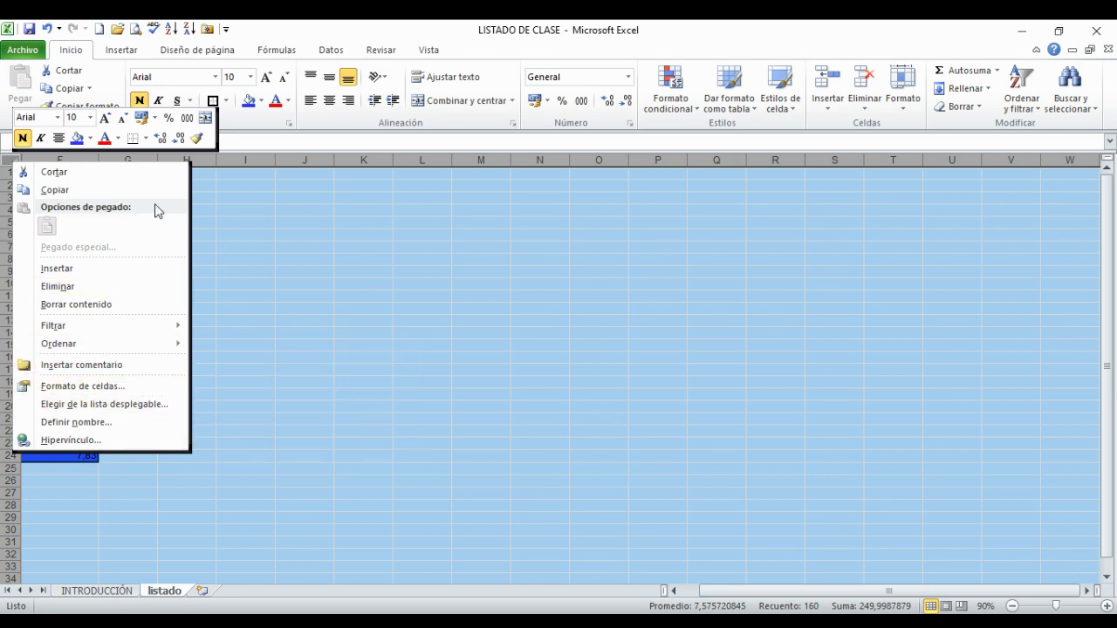
click(235, 215)
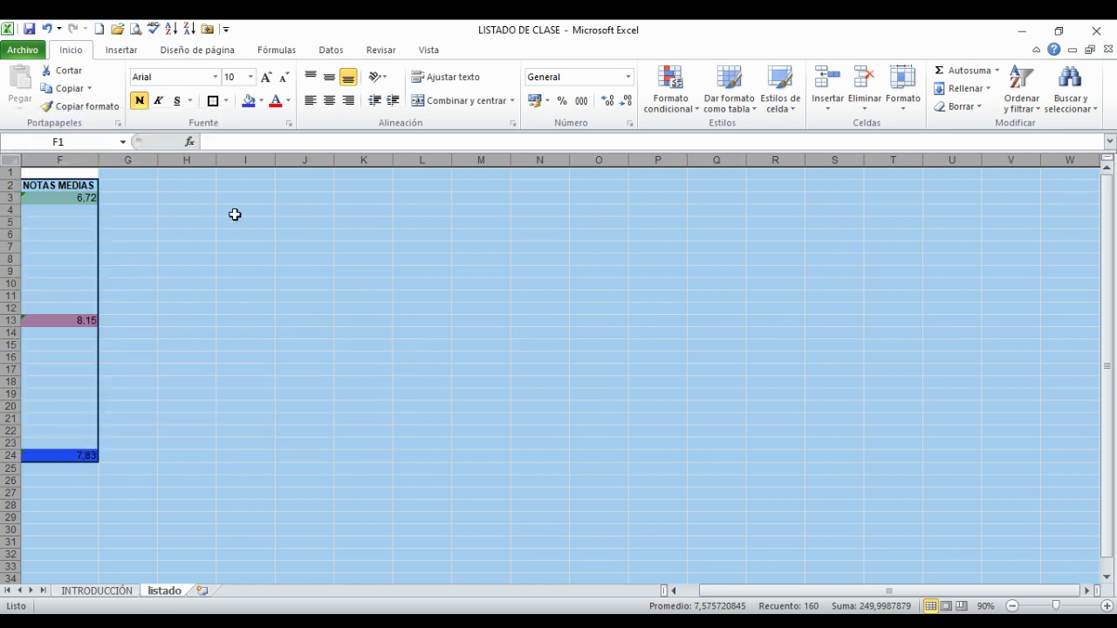
- Show the hidden columns A to E again with widths fitted to their contents and go to the first cell of row 9
click(8, 161)
click(8, 161)
drag(8, 162, 50, 162)
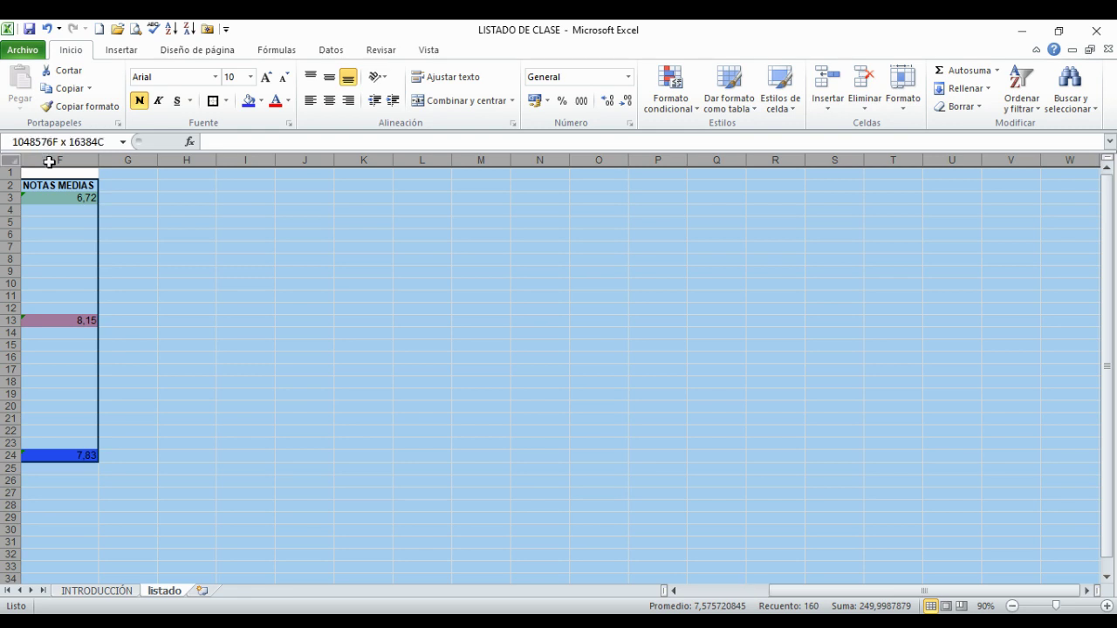
click(48, 160)
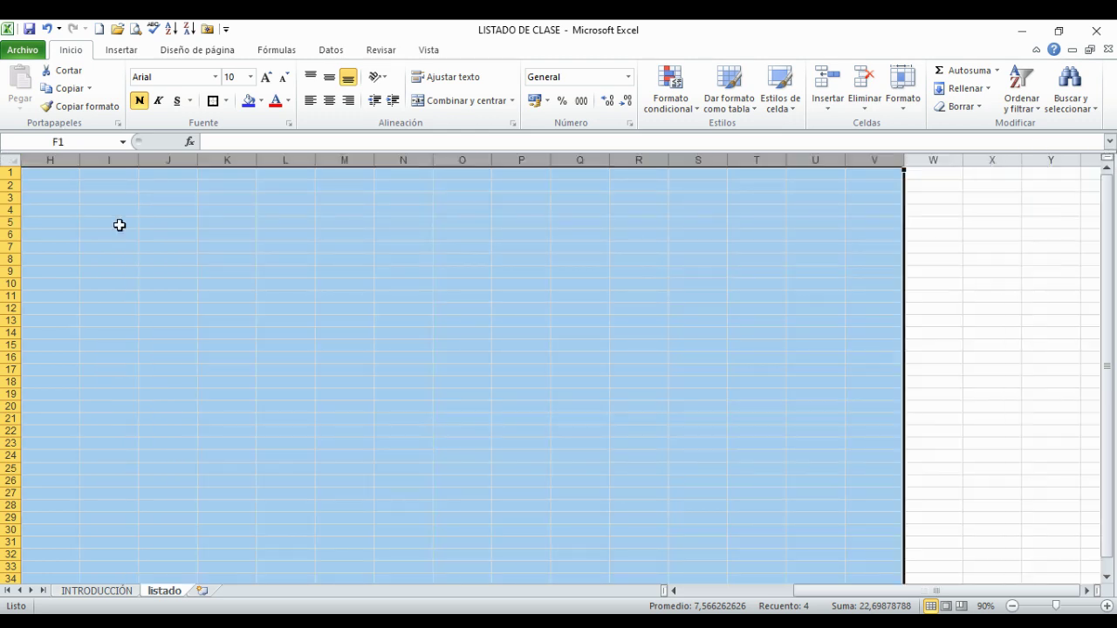
click(137, 269)
scroll(140, 272, right, 2)
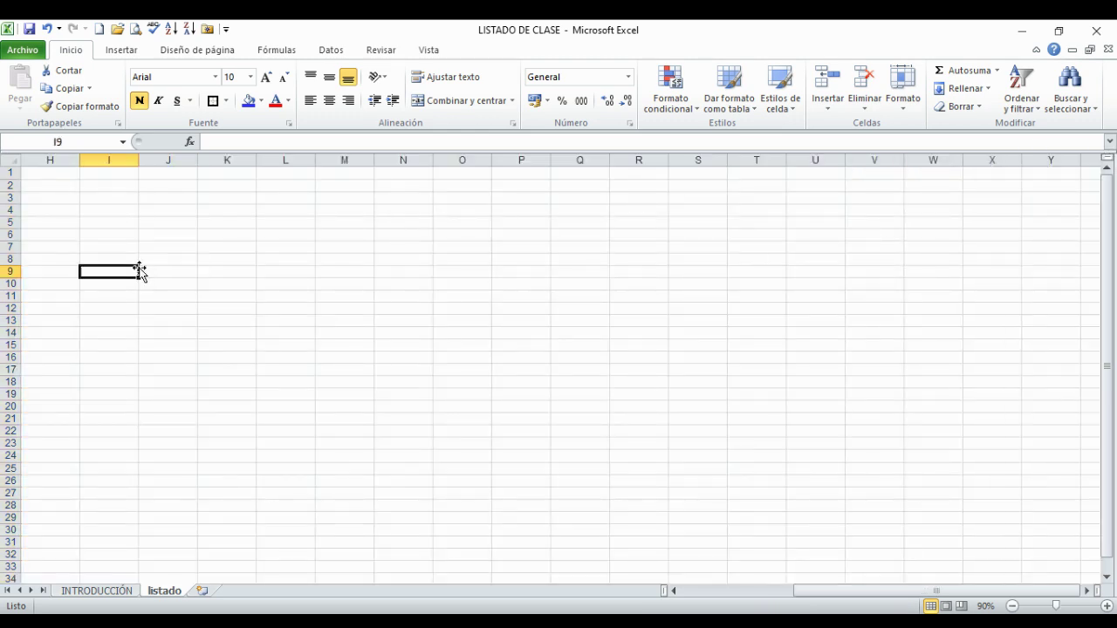
key(Home)
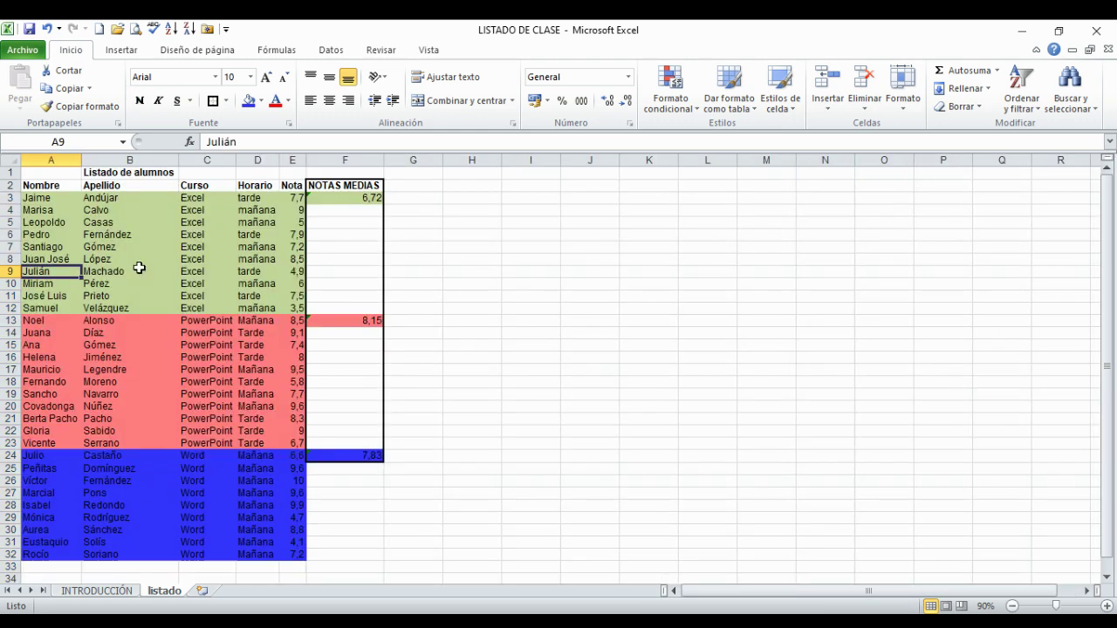